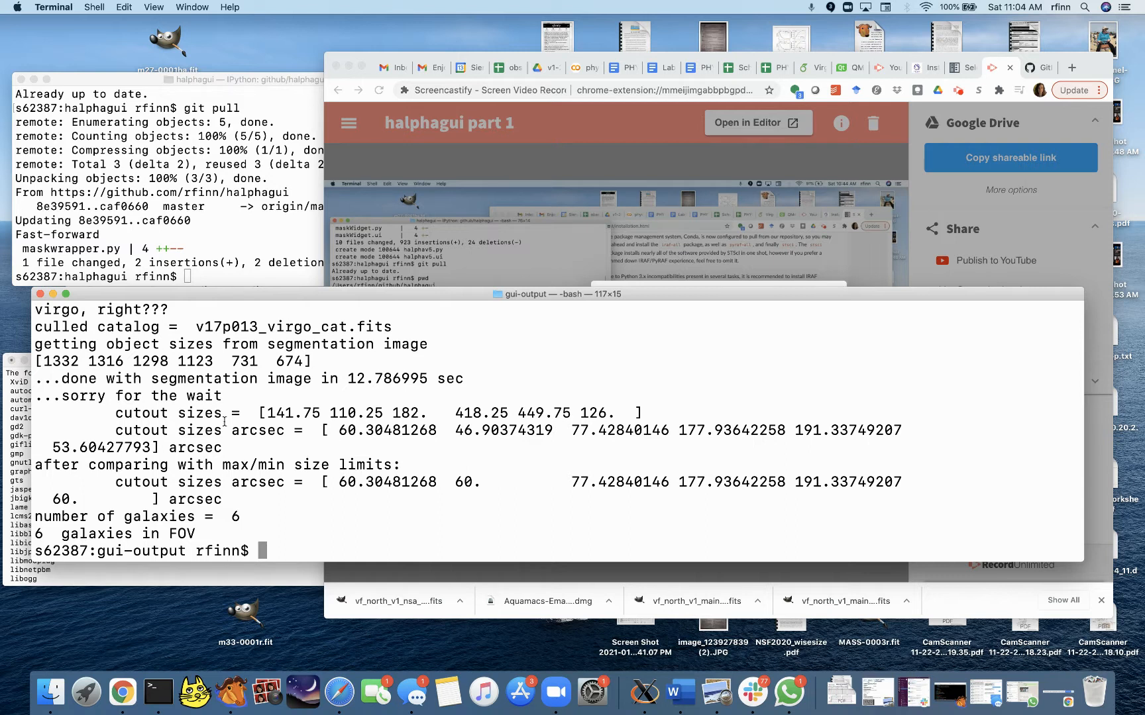
# - Pull the latest changes into the halphagui repository with git pull
pyautogui.click(118, 242)
pyautogui.press('Up')
pyautogui.press('Return')
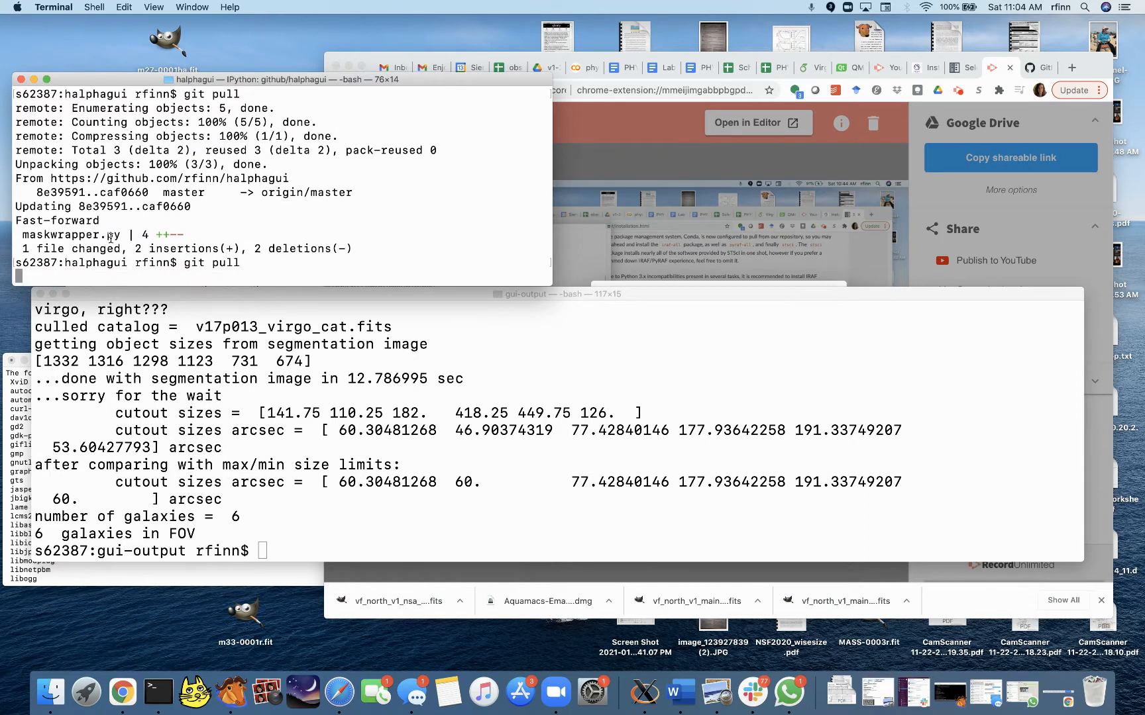
# - From the gui-output directory, rerun python ~/github/halphagui/halphamain.py --virgo --tabledir ~/research/Virgo/tables-north/ to launch the GUI
pyautogui.click(219, 400)
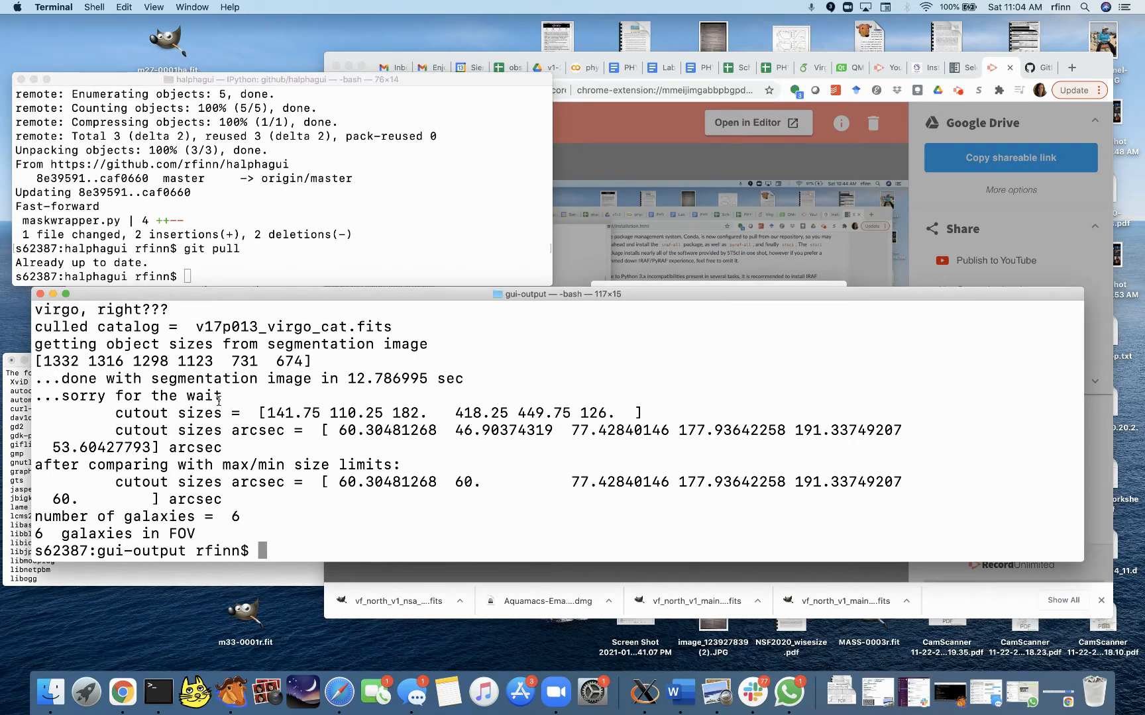
pyautogui.press('Up')
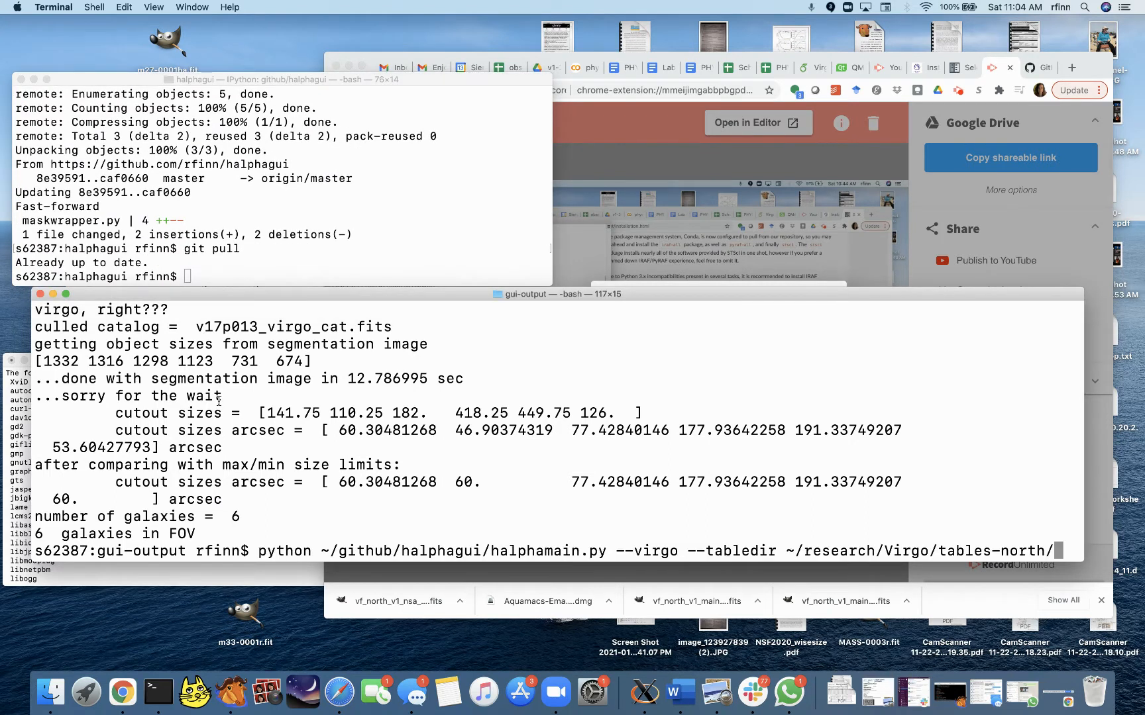
pyautogui.press('Return')
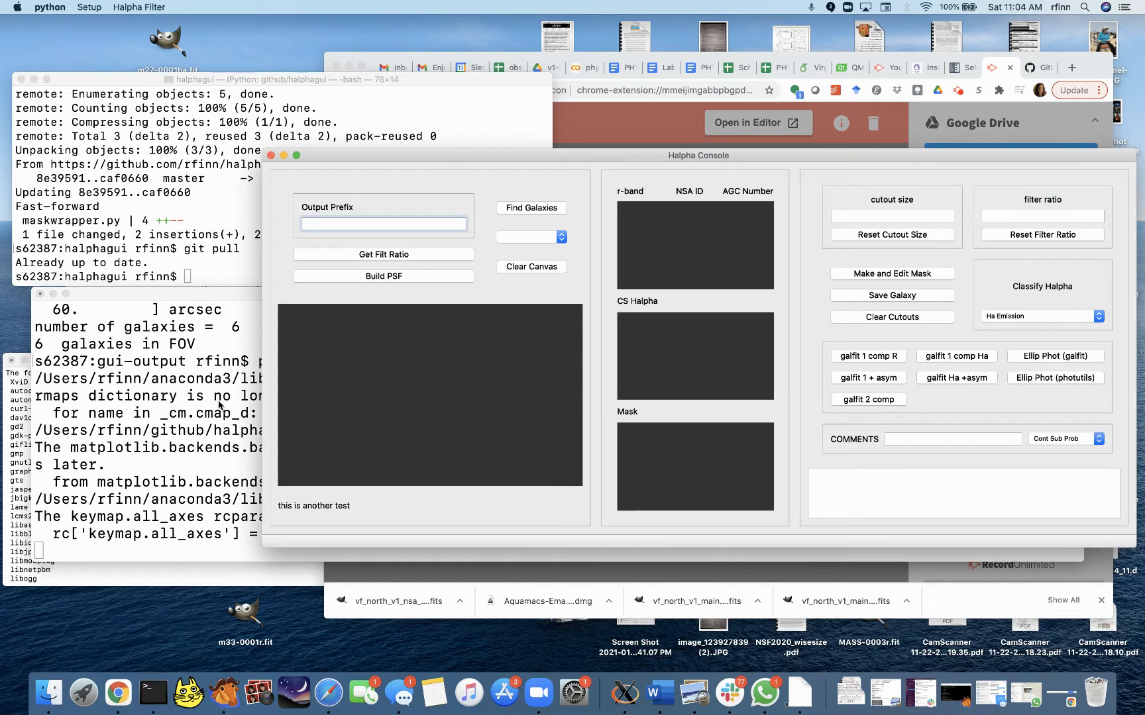
# - Set the output prefix to v17p013 and reposition the Halpha Console, keeping it in front
pyautogui.click(338, 224)
pyautogui.write('v17p013')
pyautogui.moveTo(363, 155); pyautogui.dragTo(252, 104)
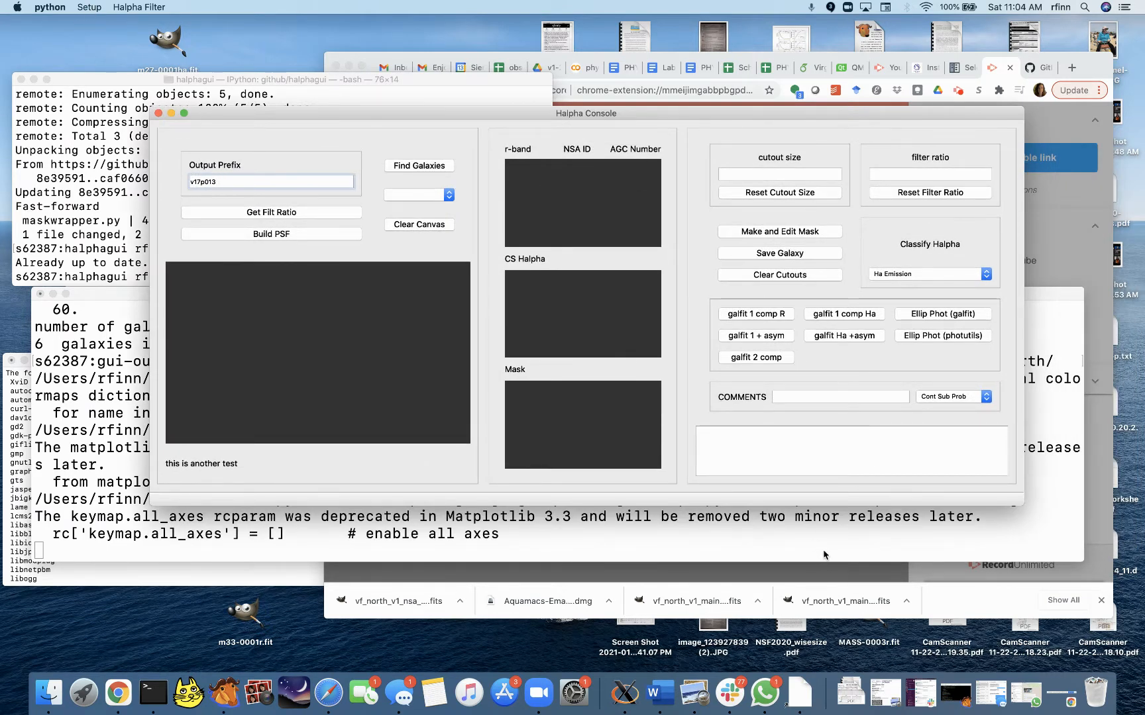
pyautogui.click(830, 582)
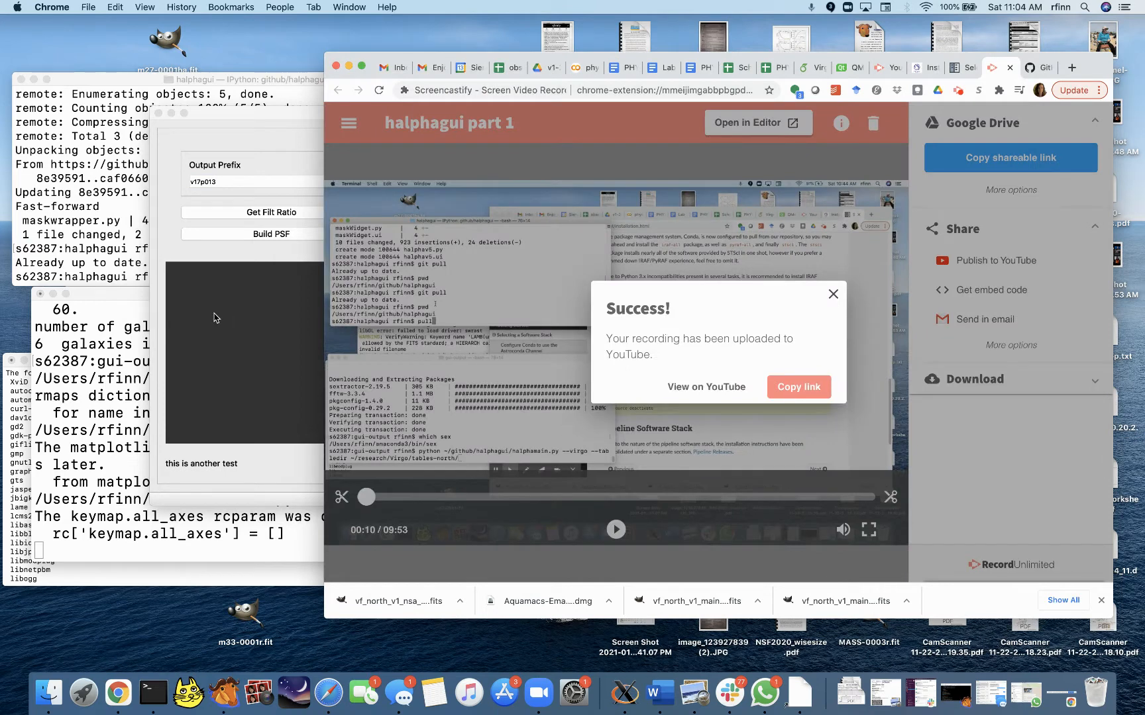
pyautogui.click(178, 274)
# - Load pointing-13_R.coadd.fits from the Virgo folder's virgo-coadds-2017 subfolder as the R coadd
pyautogui.click(85, 6)
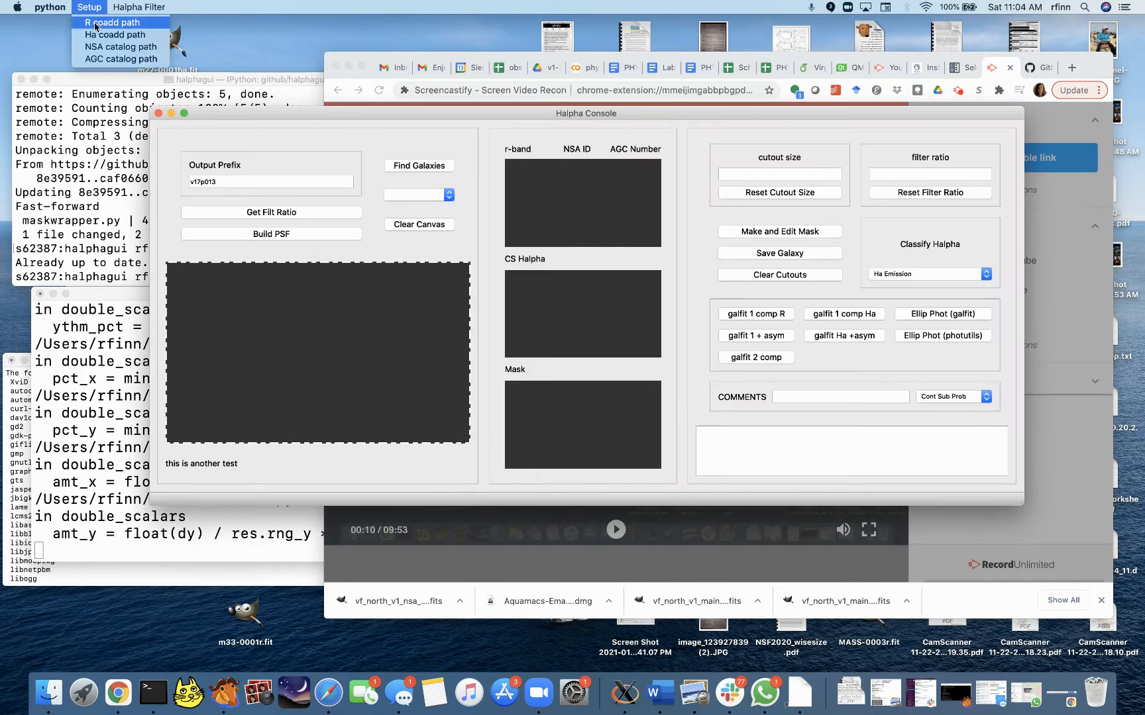
pyautogui.click(98, 26)
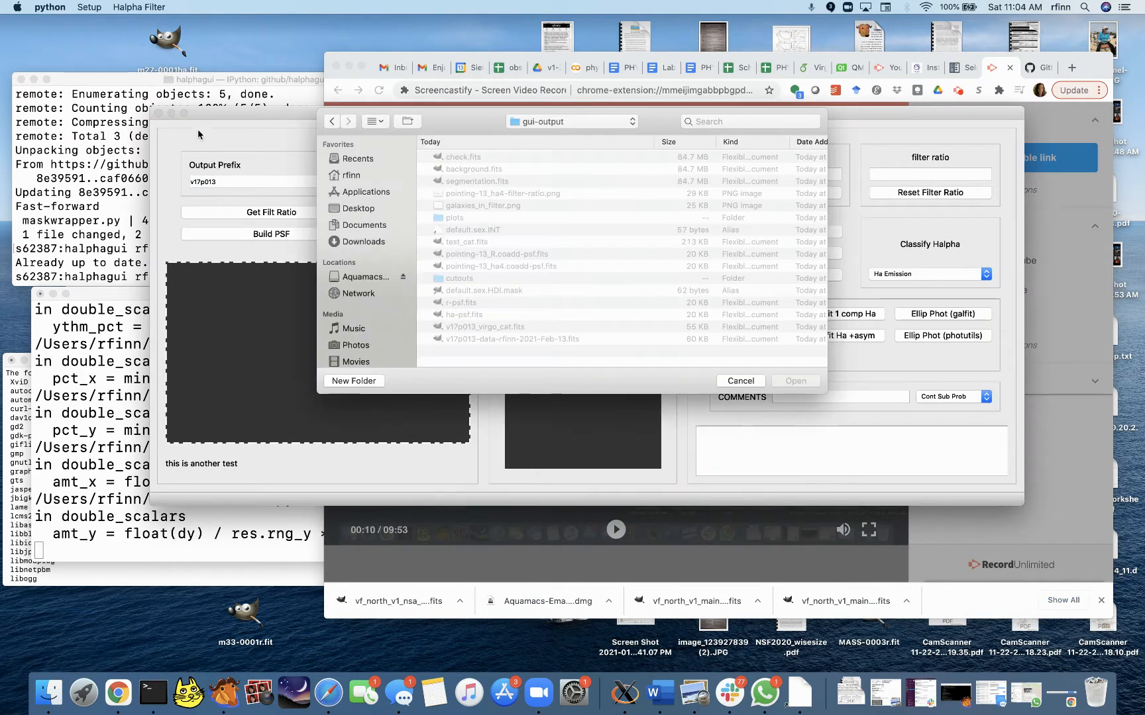
pyautogui.click(558, 121)
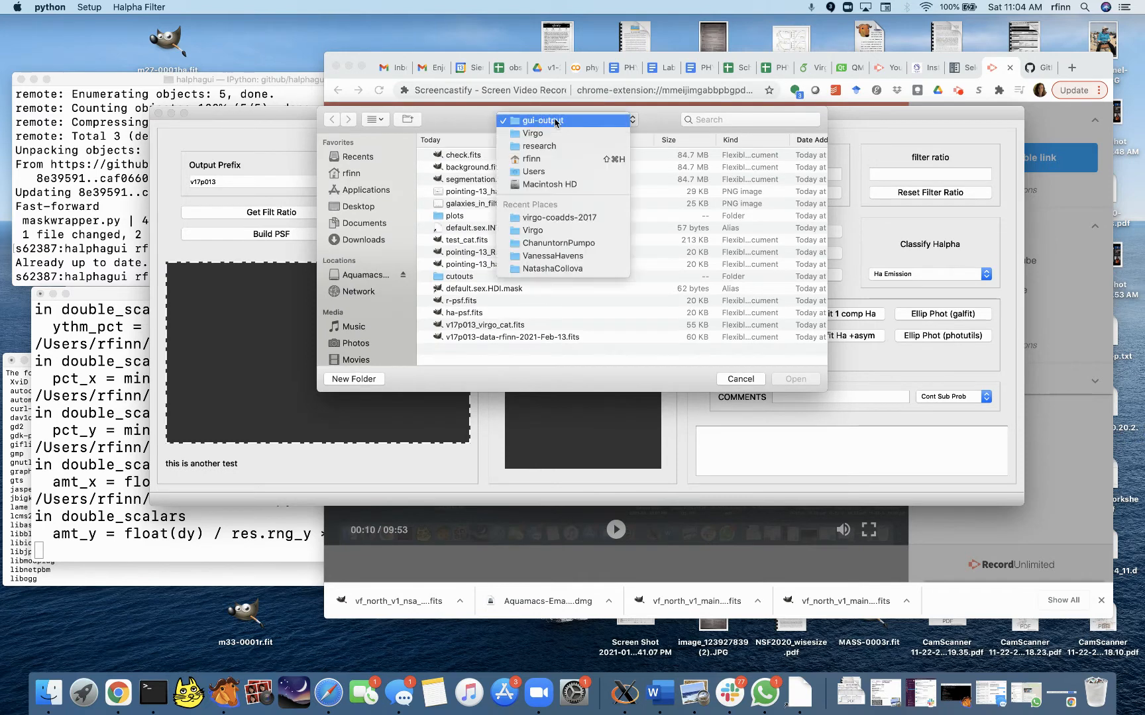
pyautogui.click(557, 134)
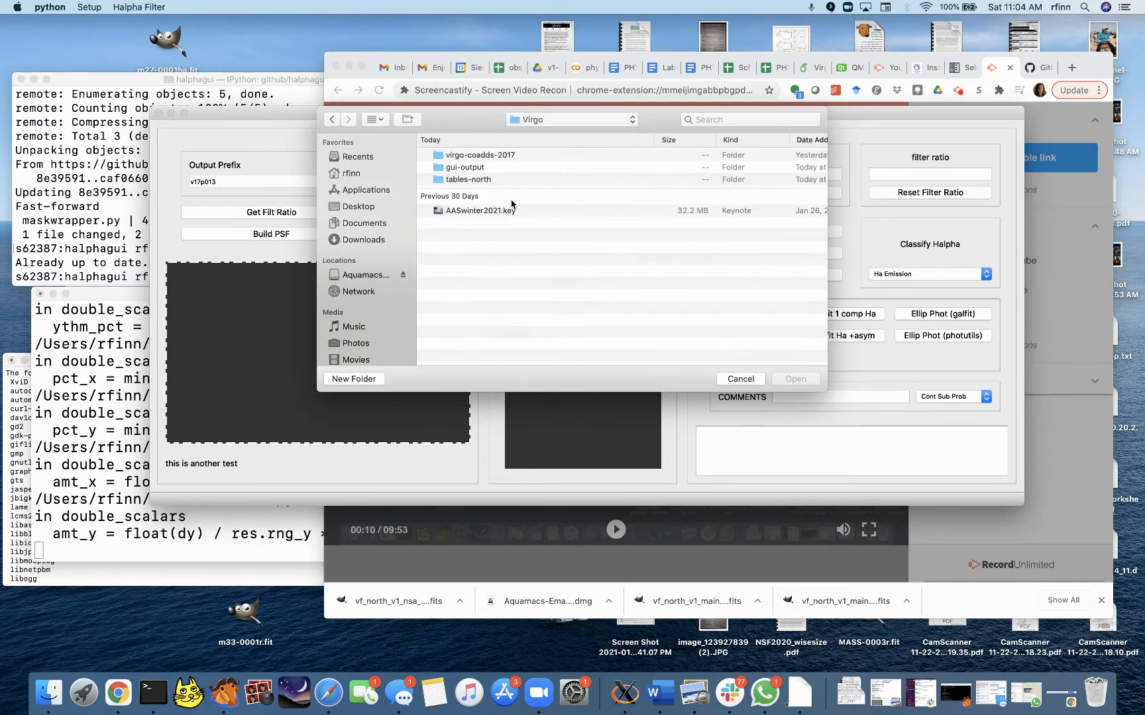
pyautogui.doubleClick(502, 156)
pyautogui.scroll(-3, 612, 304)
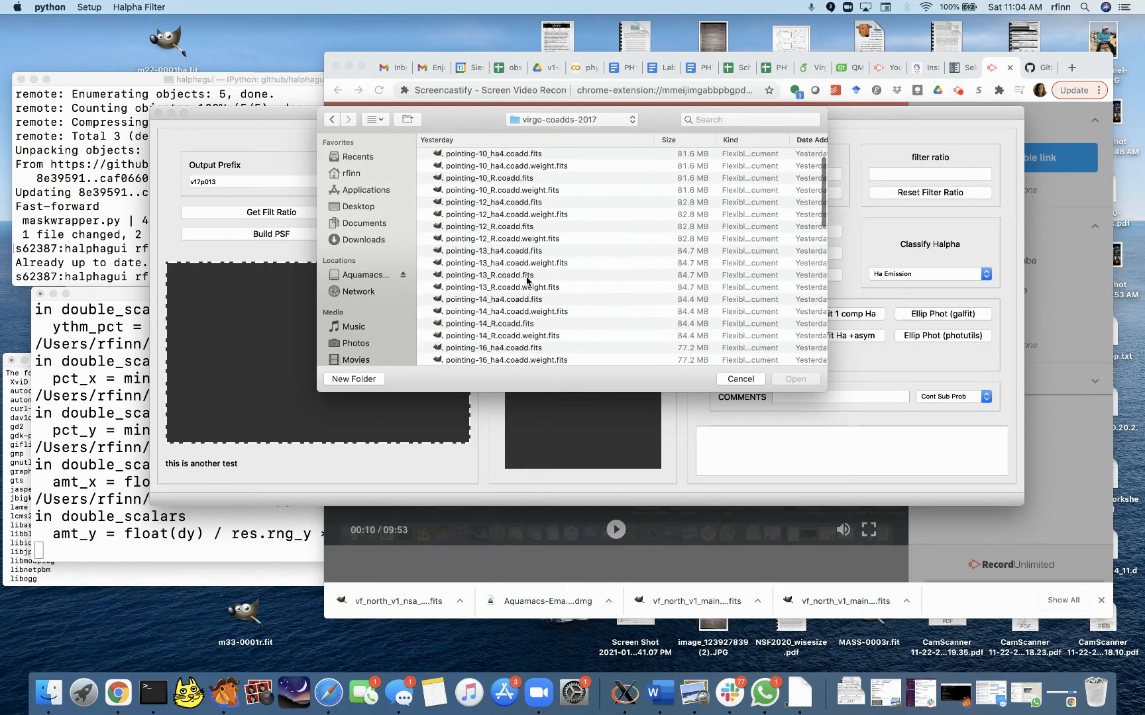
pyautogui.click(520, 276)
pyautogui.click(798, 379)
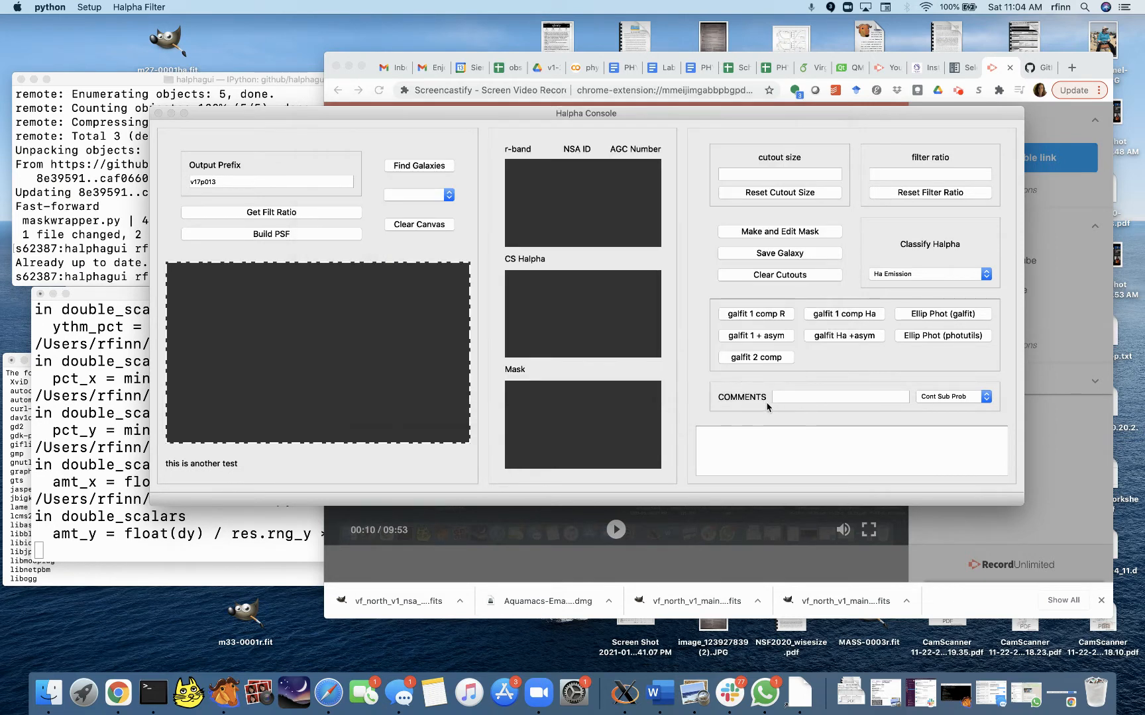
# - Load pointing-13_ha4.coadd.fits from virgo-coadds-2017 as the Halpha coadd
pyautogui.click(88, 7)
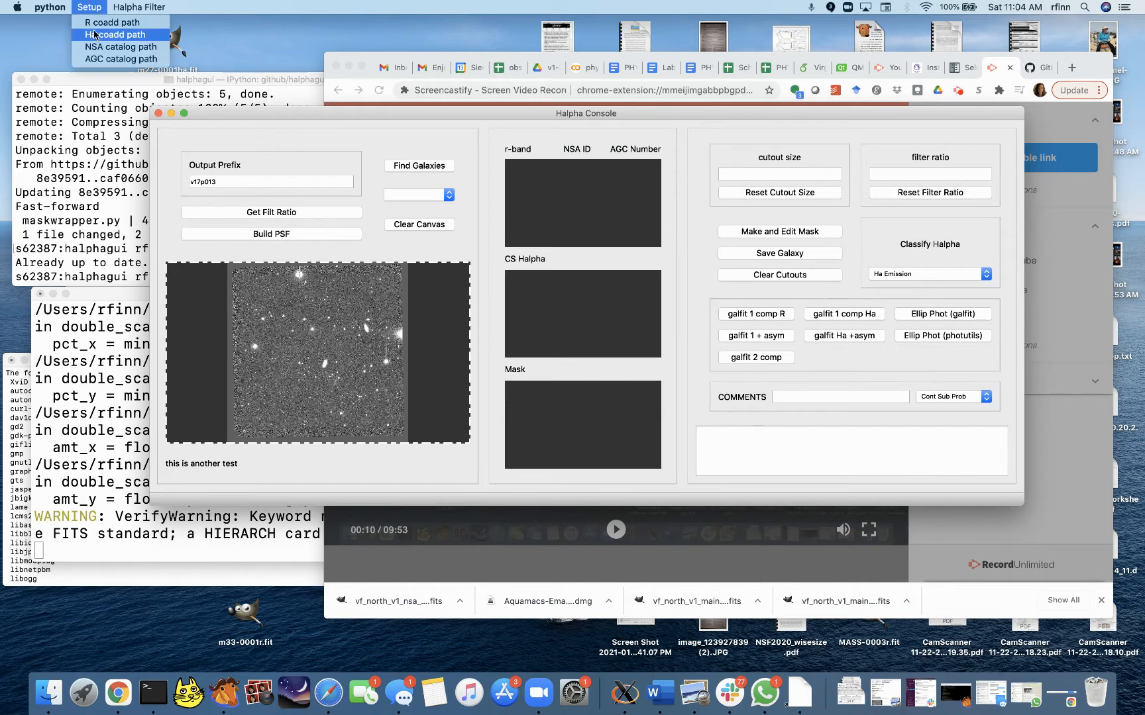
pyautogui.click(98, 37)
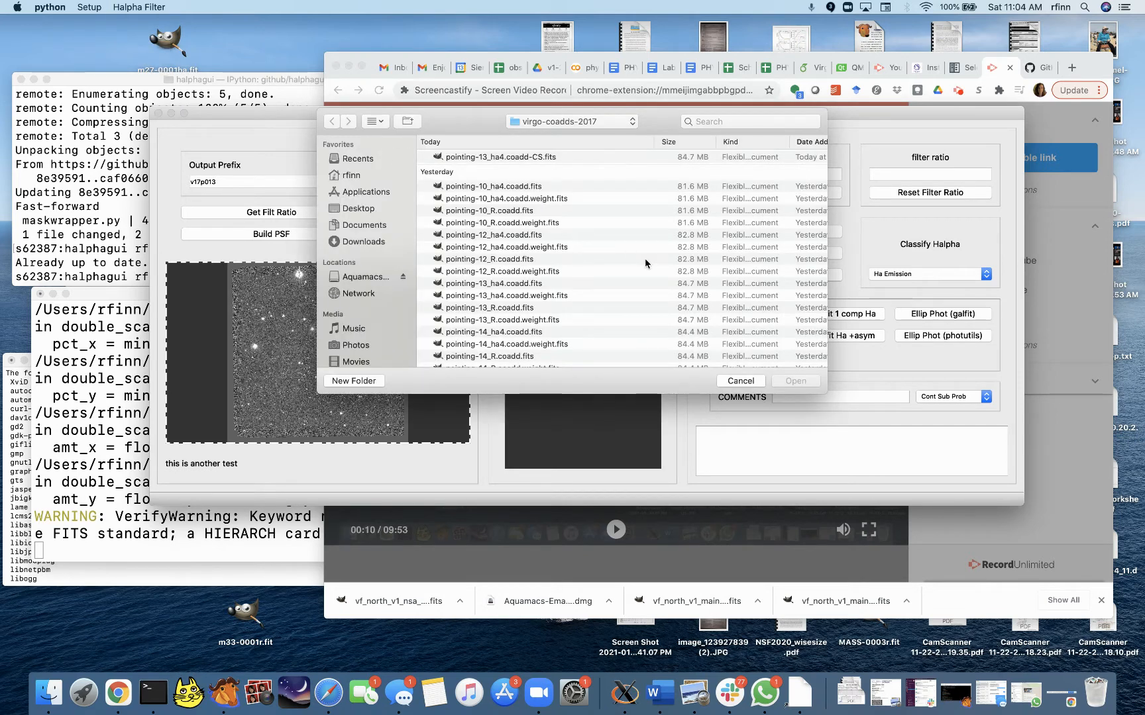
pyautogui.click(538, 285)
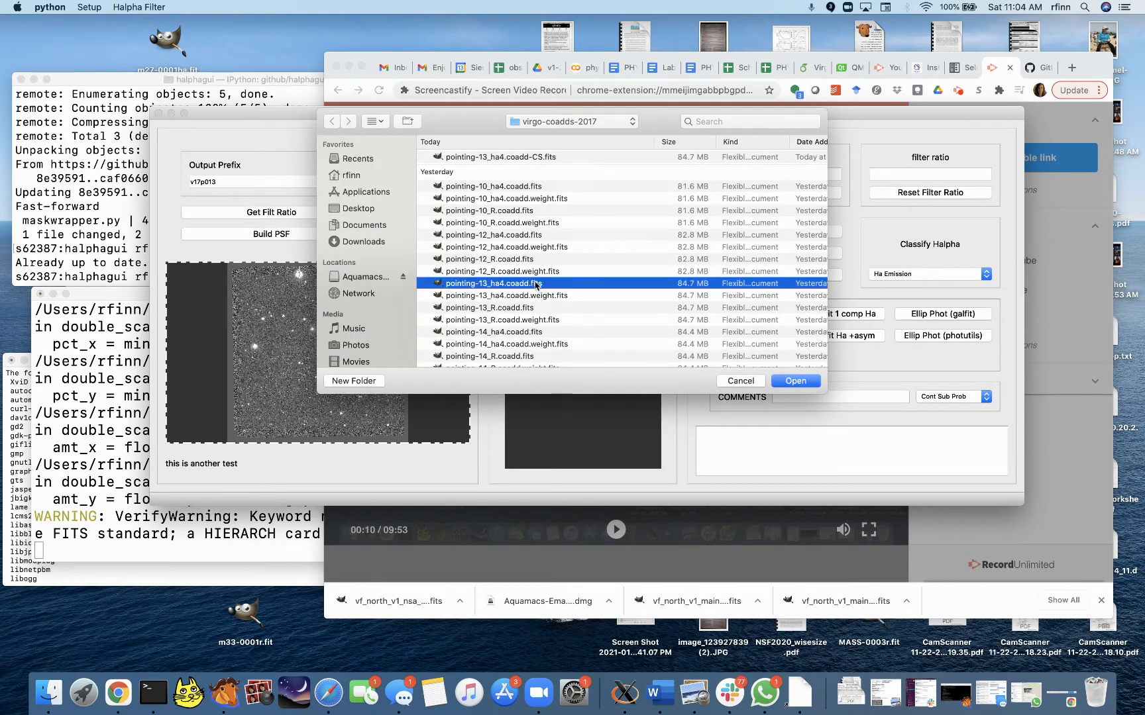
pyautogui.click(792, 380)
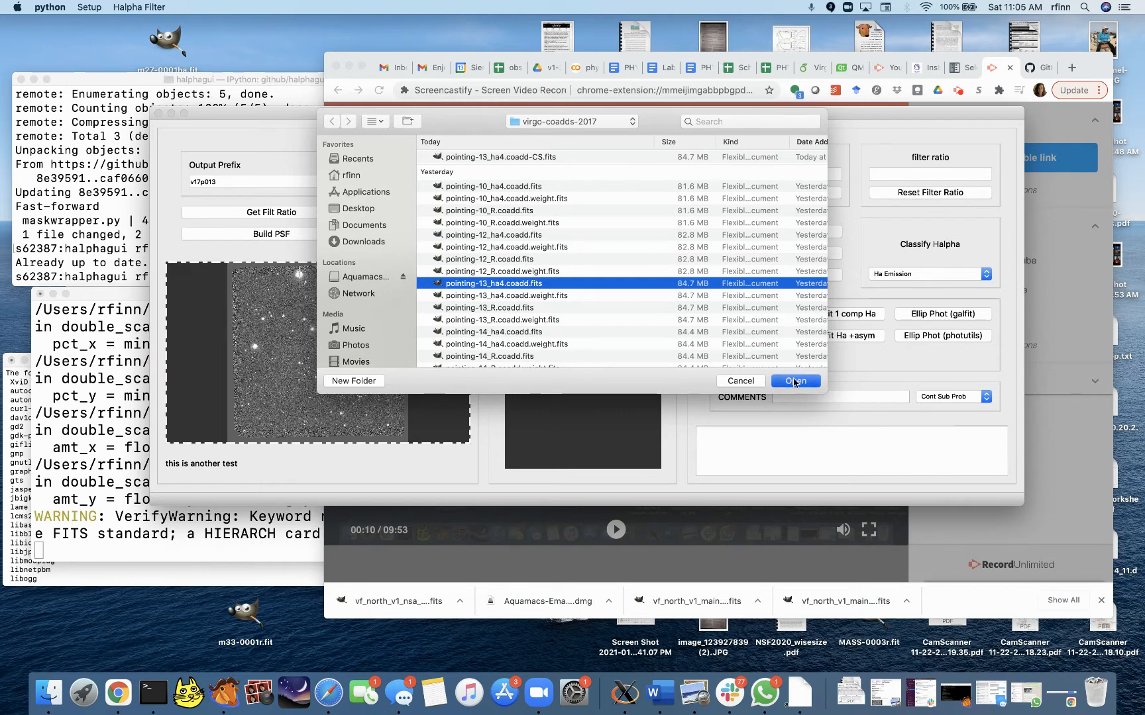
# - Compute the filter ratio, close its flux ratio plot and move the console clear of the terminal output
pyautogui.click(295, 214)
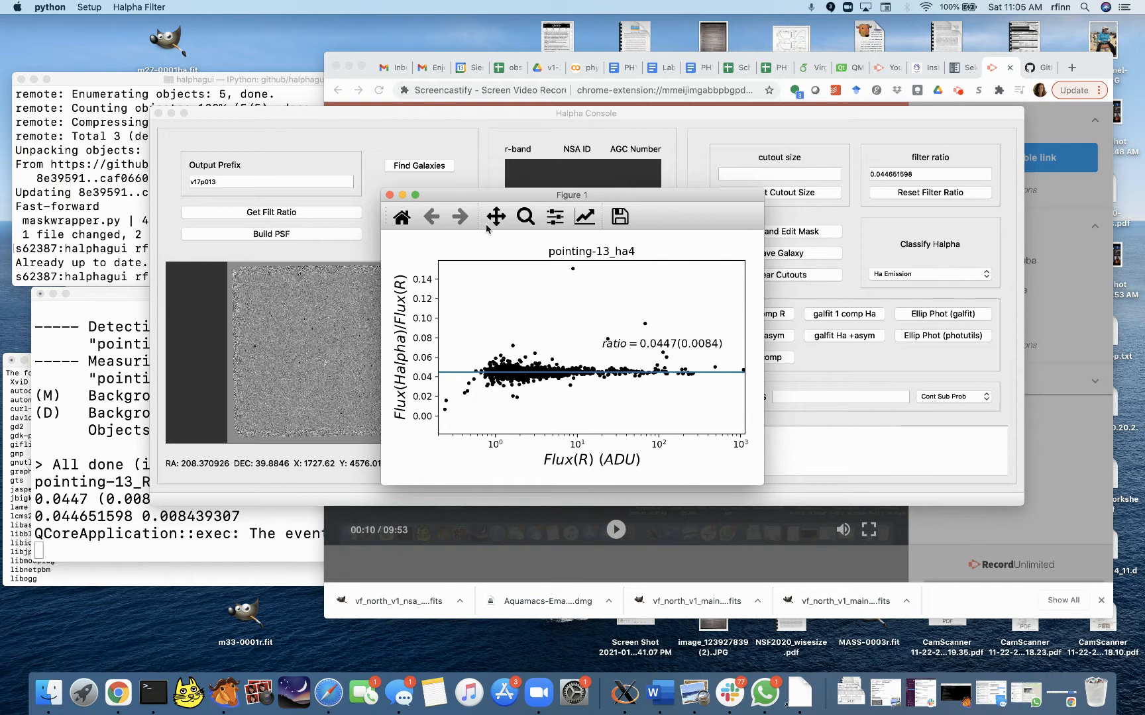
pyautogui.click(390, 195)
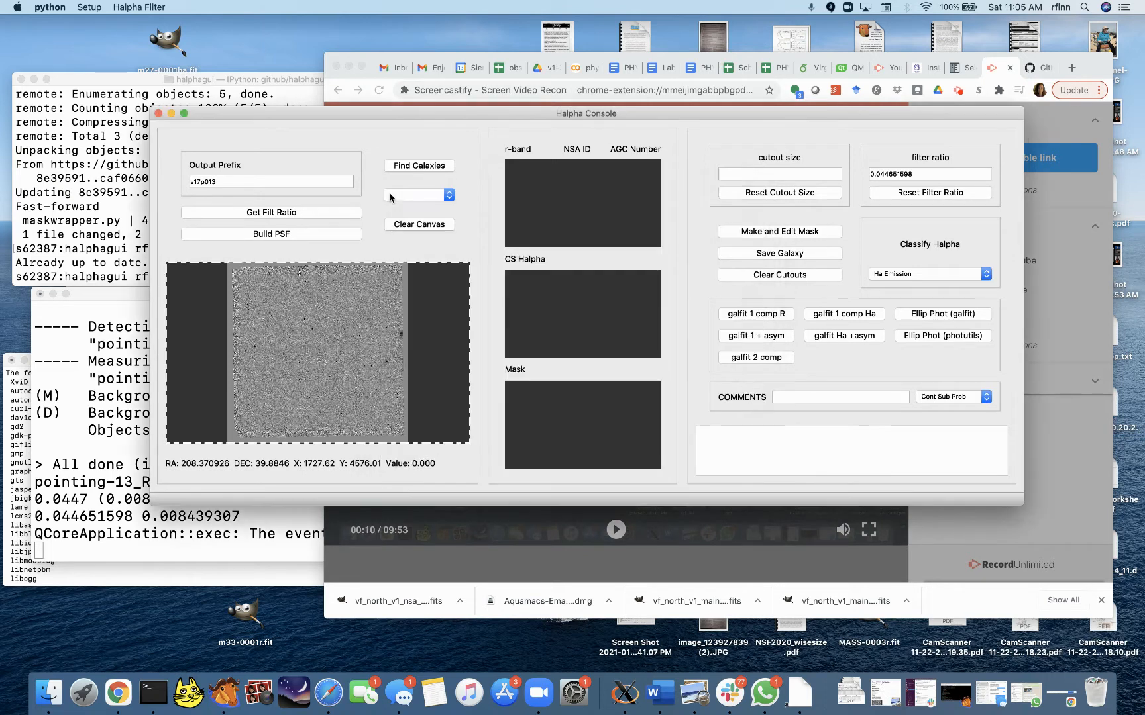
pyautogui.moveTo(342, 110); pyautogui.dragTo(449, 36)
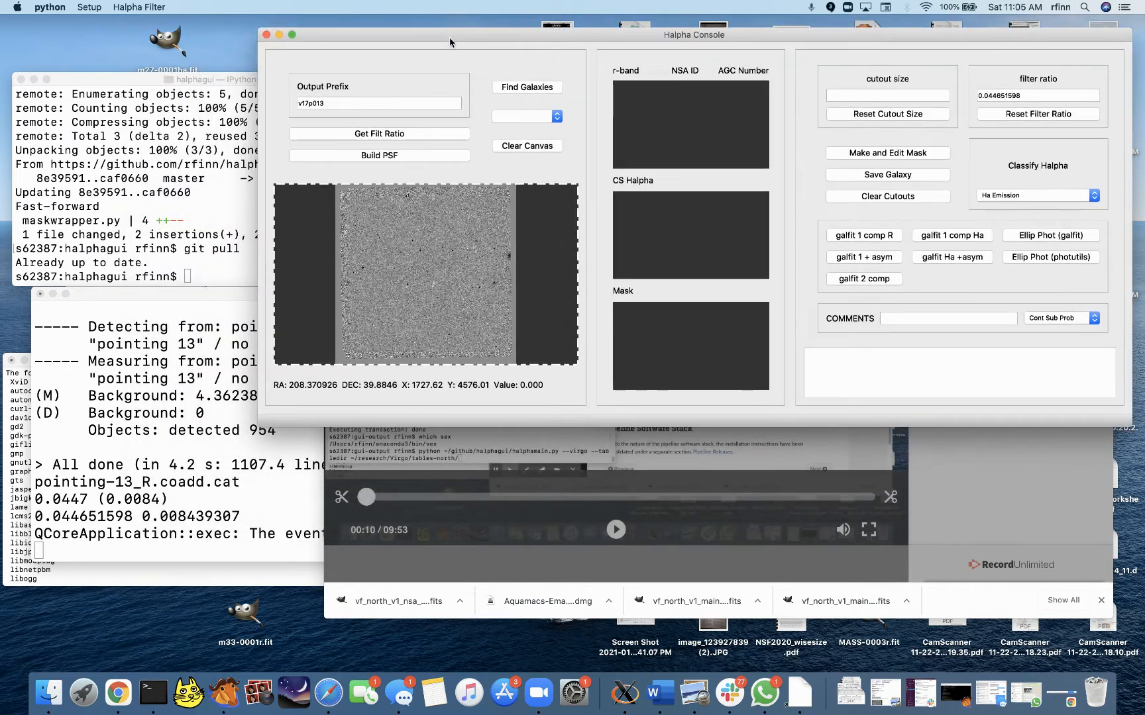
# - Build the PSF for the R and Halpha images and check the terminal output before returning to the console
pyautogui.click(393, 157)
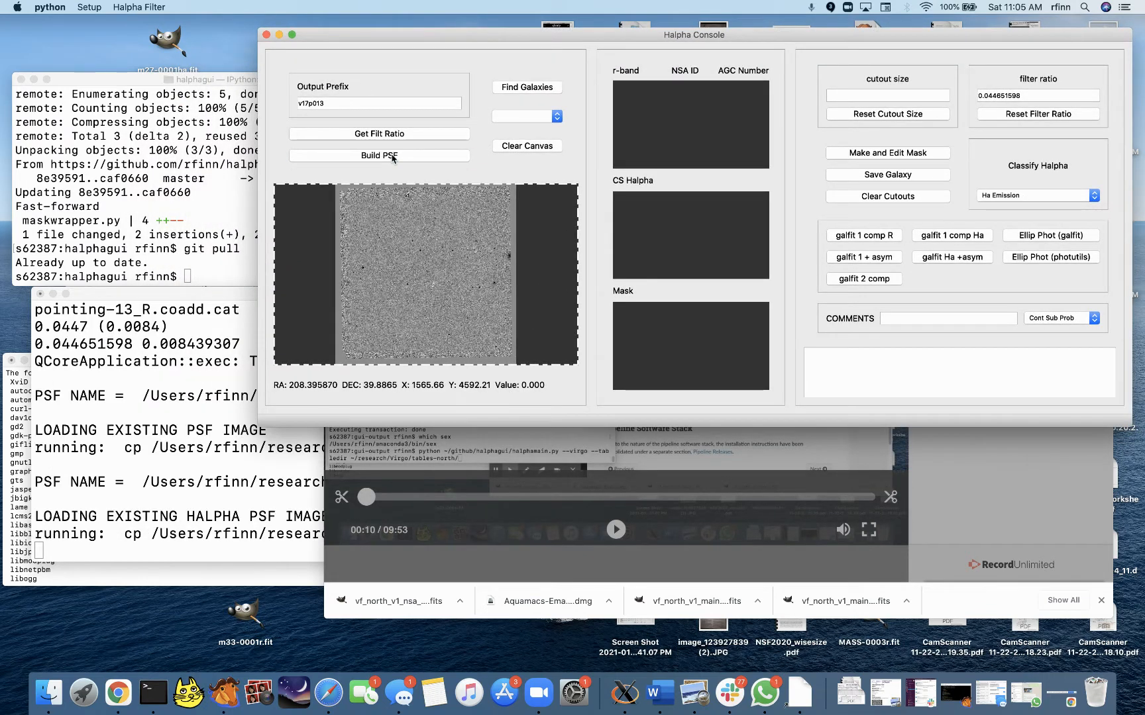
pyautogui.click(189, 443)
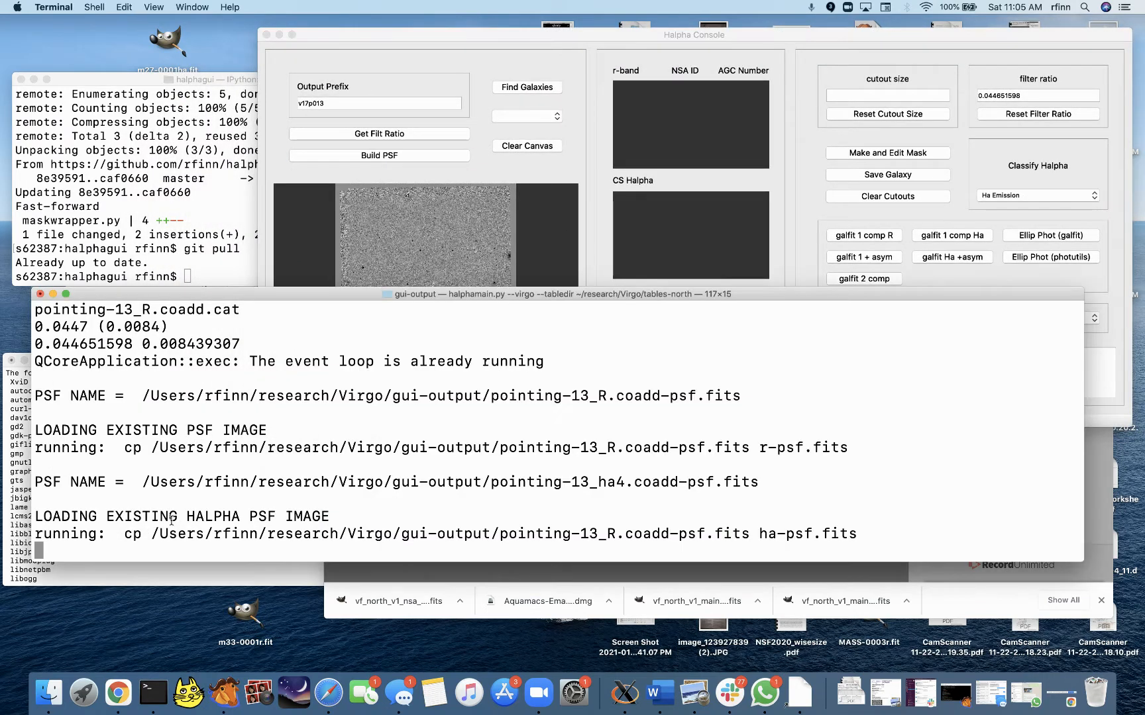
pyautogui.click(474, 168)
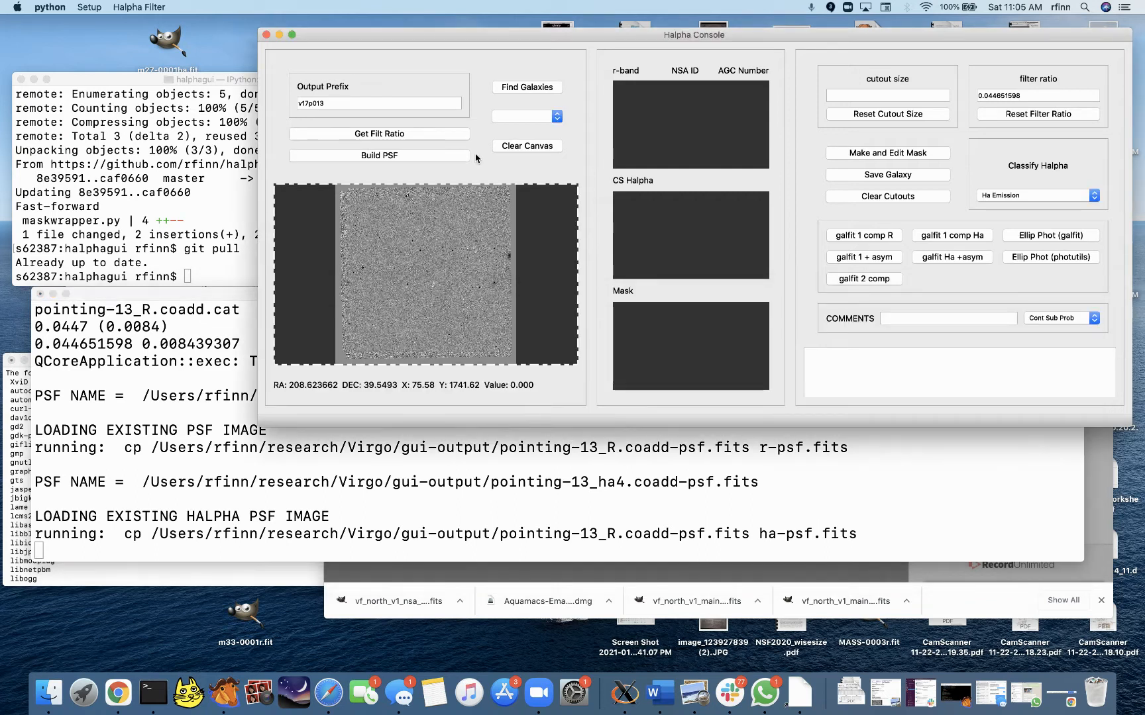
# - Set the Halpha filter to inthalpha and find the galaxies in the field of view
pyautogui.click(527, 88)
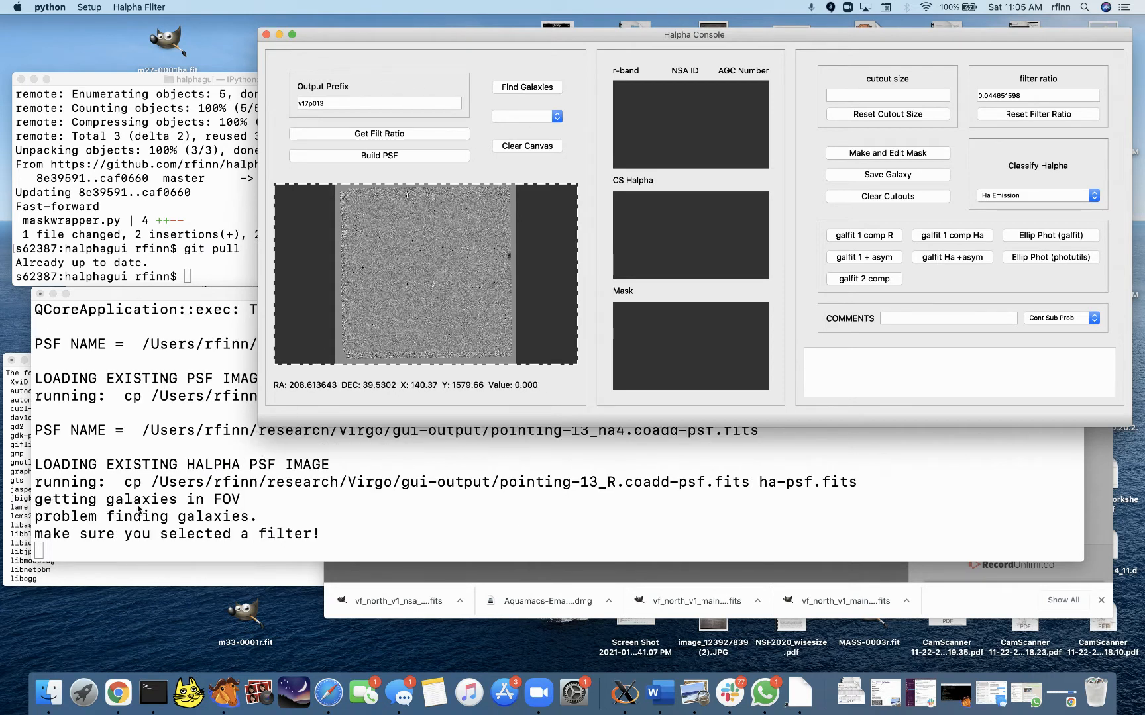
pyautogui.click(139, 7)
pyautogui.click(141, 71)
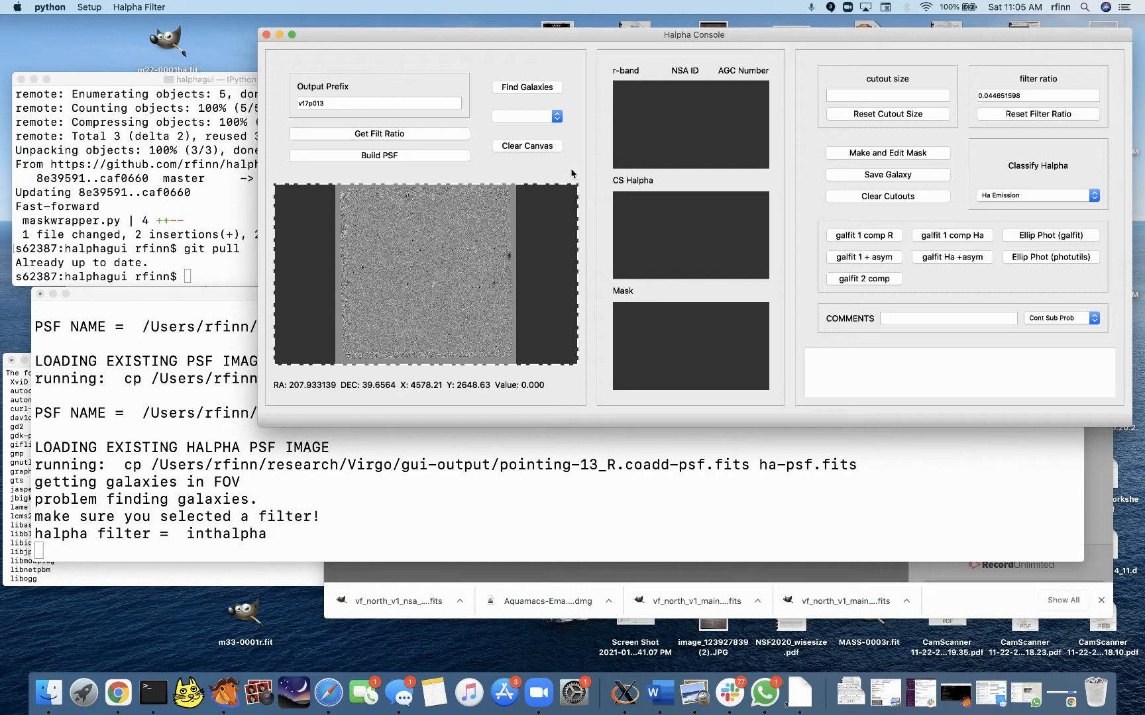
pyautogui.click(536, 88)
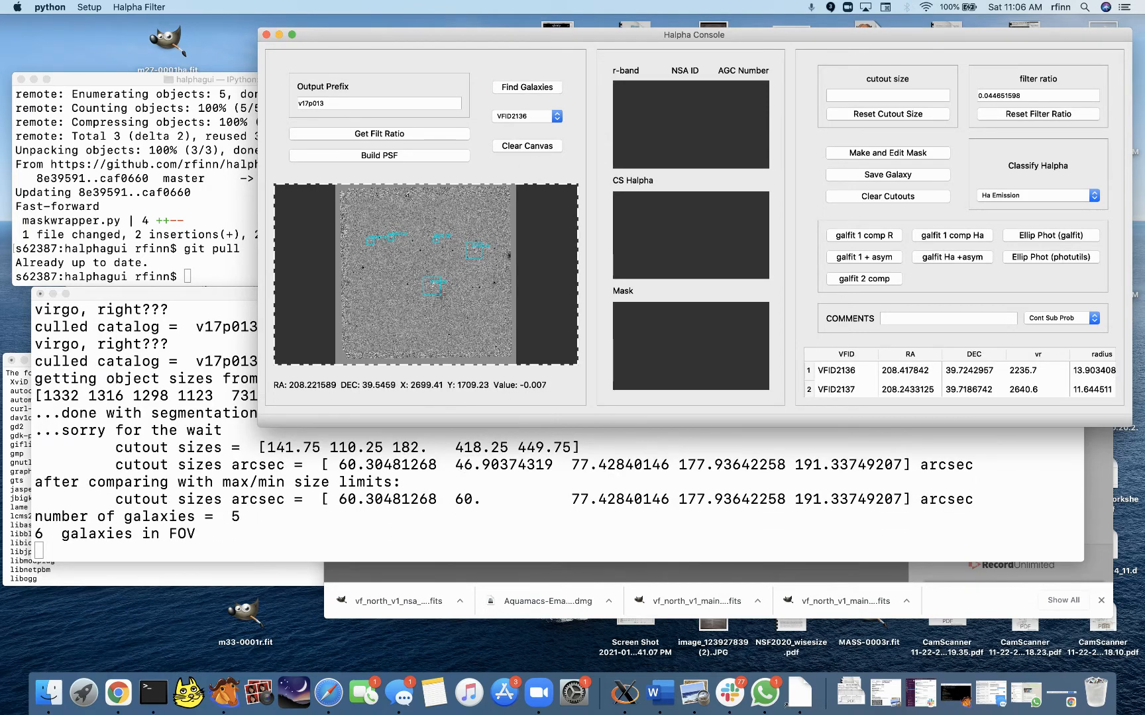
# - Enlarge the console and examine the large boxed galaxy in the lower middle of the continuum-subtracted image up close
pyautogui.scroll(1, 440, 287)
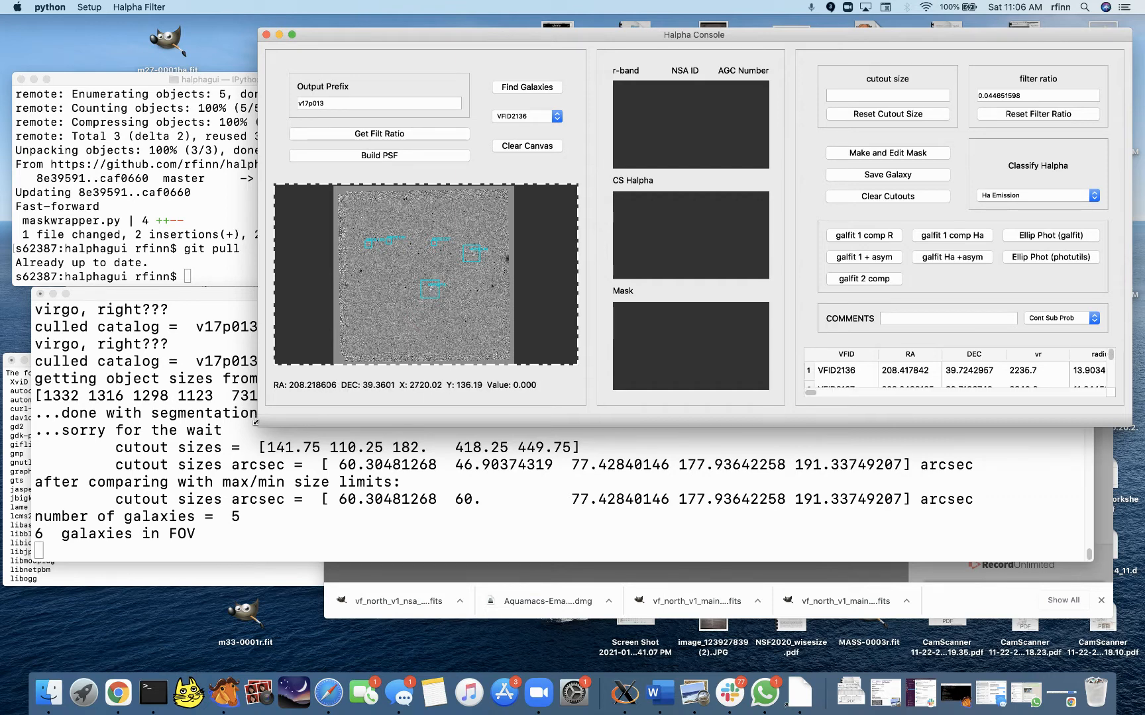
pyautogui.moveTo(255, 424); pyautogui.dragTo(102, 497)
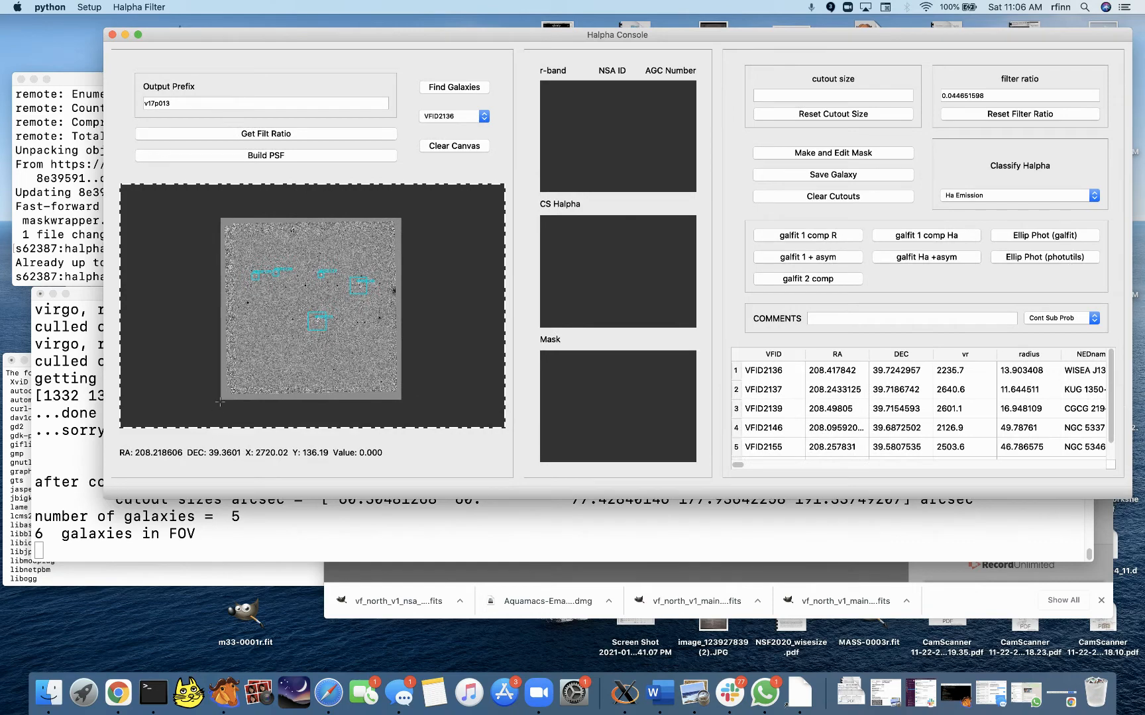
pyautogui.scroll(6, 277, 357)
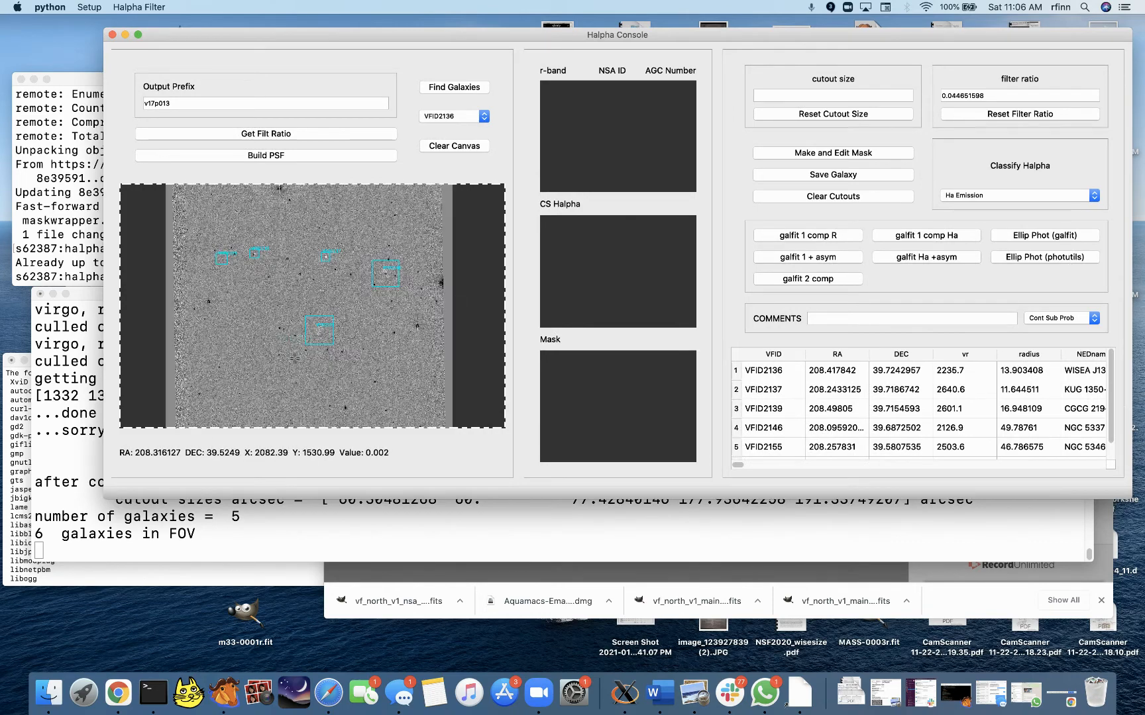
pyautogui.keyDown('shift'); pyautogui.click(321, 353); pyautogui.keyUp('shift')
pyautogui.scroll(1, 321, 358)
pyautogui.scroll(-1, 321, 359)
pyautogui.scroll(5, 320, 358)
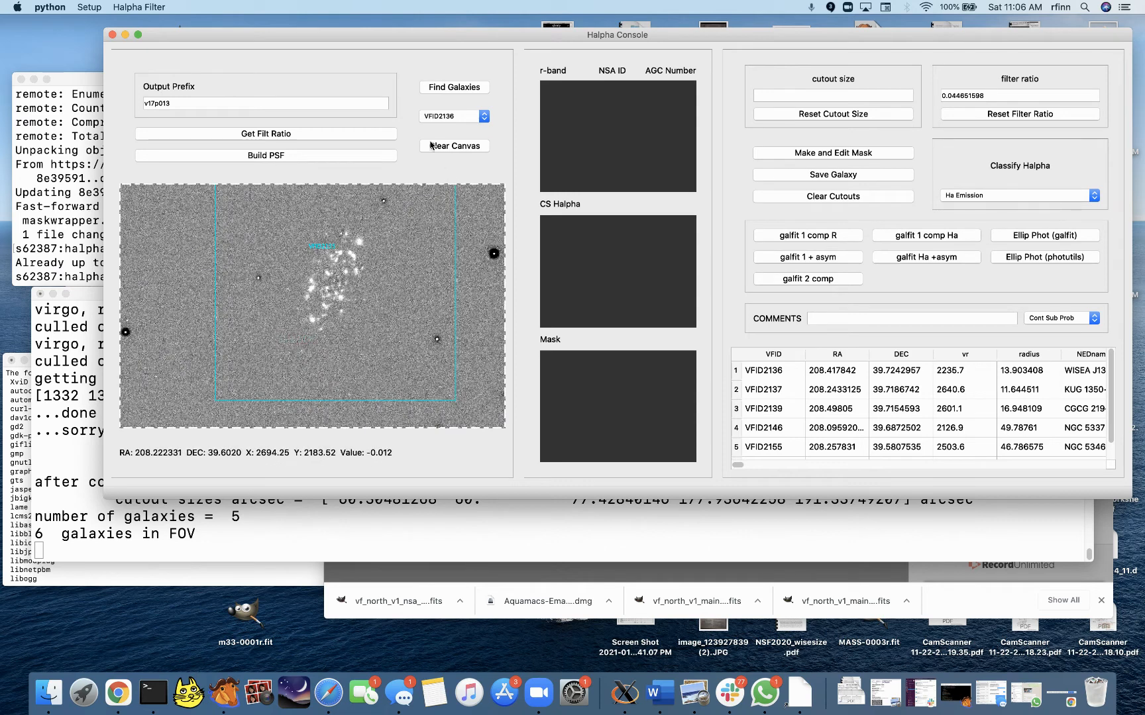
# - Load the cutouts of galaxy VFID2155 and open them for mask making and editing
pyautogui.click(449, 123)
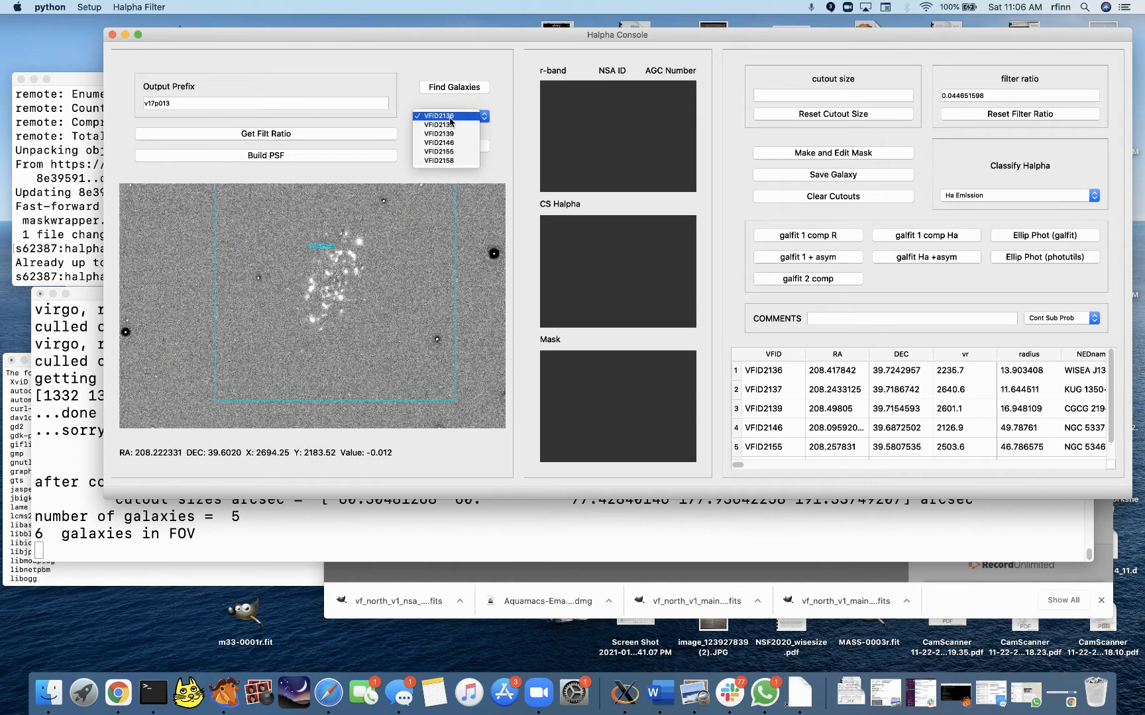
pyautogui.click(456, 152)
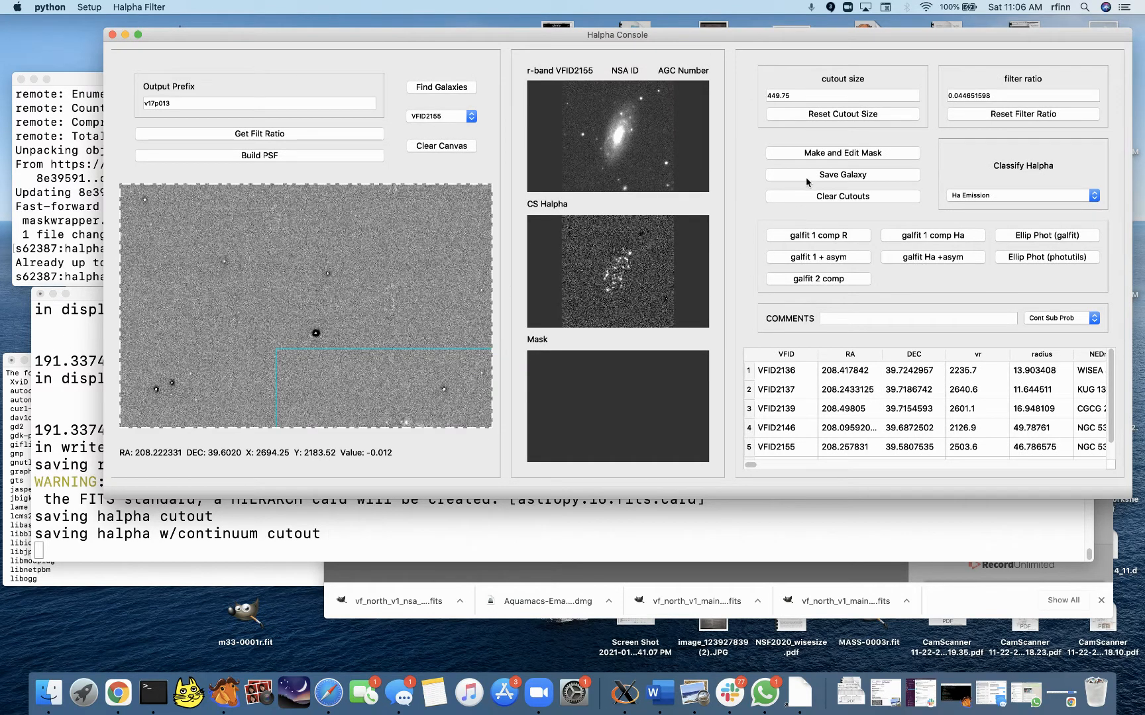
pyautogui.click(819, 153)
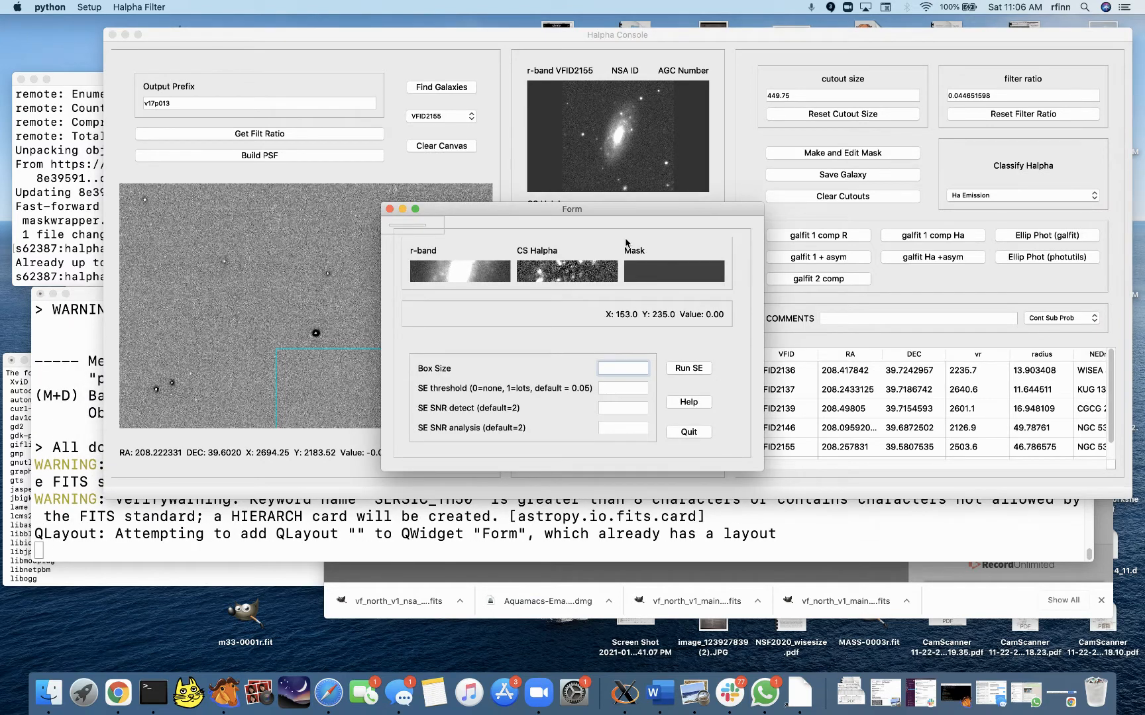
# - Move and enlarge the mask editing window to show the full cutouts, and make the r-band image active
pyautogui.moveTo(611, 212); pyautogui.dragTo(570, 142)
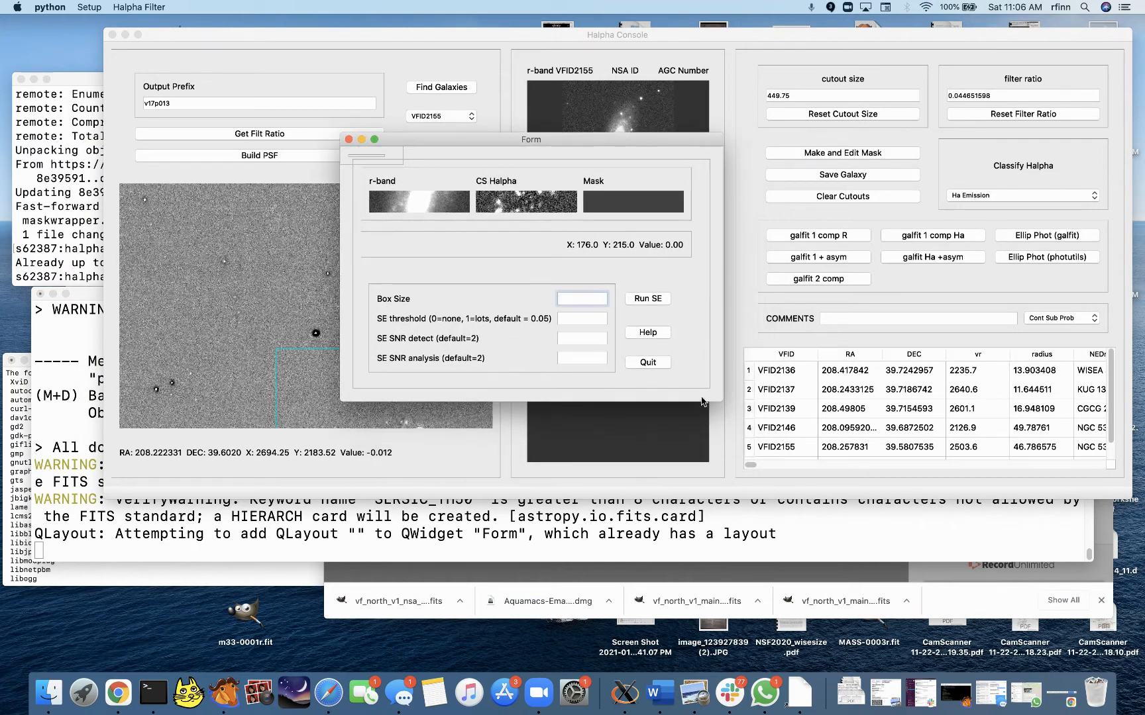
pyautogui.moveTo(722, 401); pyautogui.dragTo(786, 603)
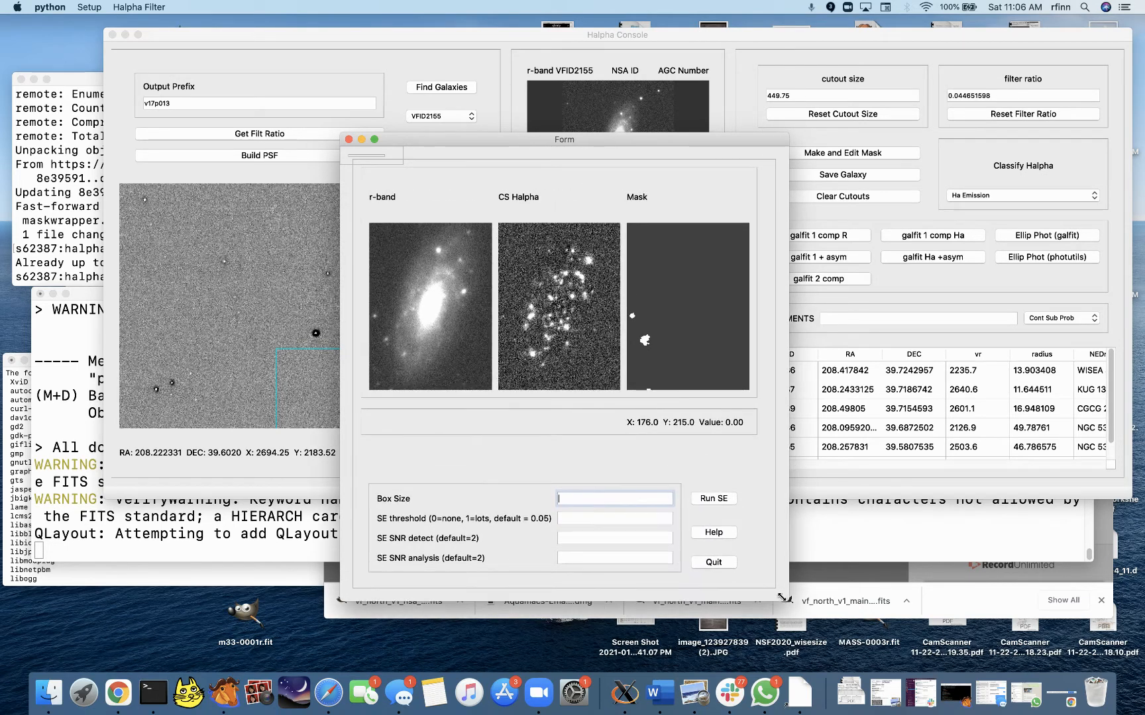
pyautogui.click(448, 323)
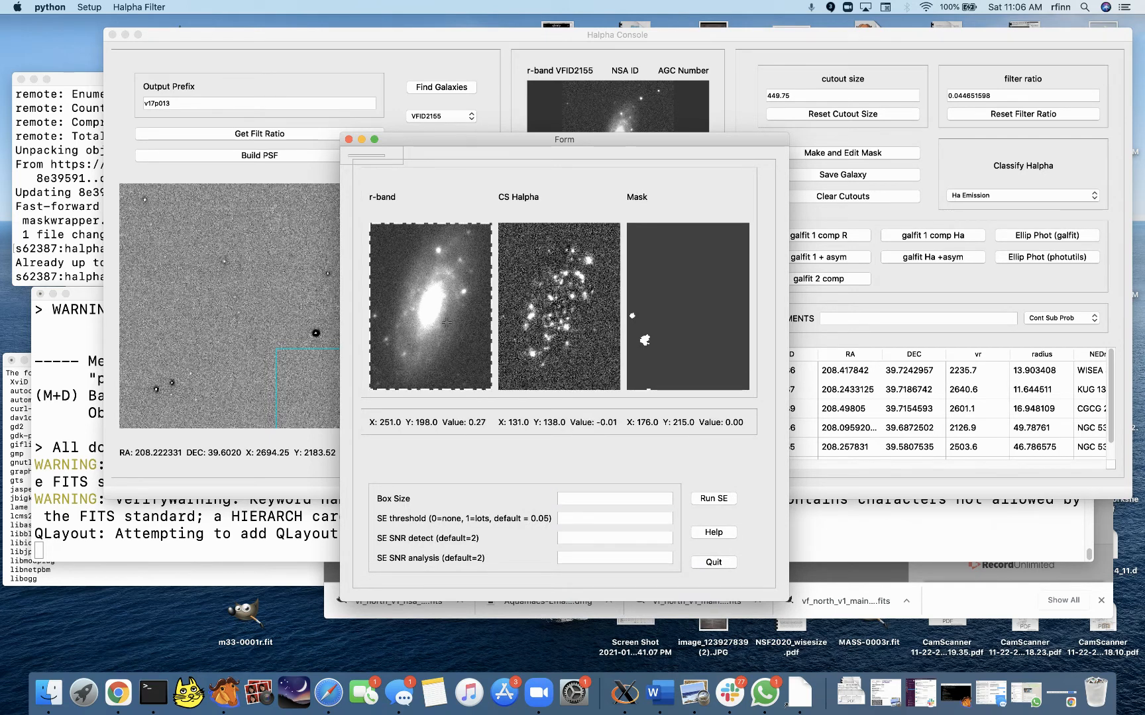
# - Fit all three cutouts to their frames, and enlarge and reposition the mask editing window so the images display larger
pyautogui.press('`')
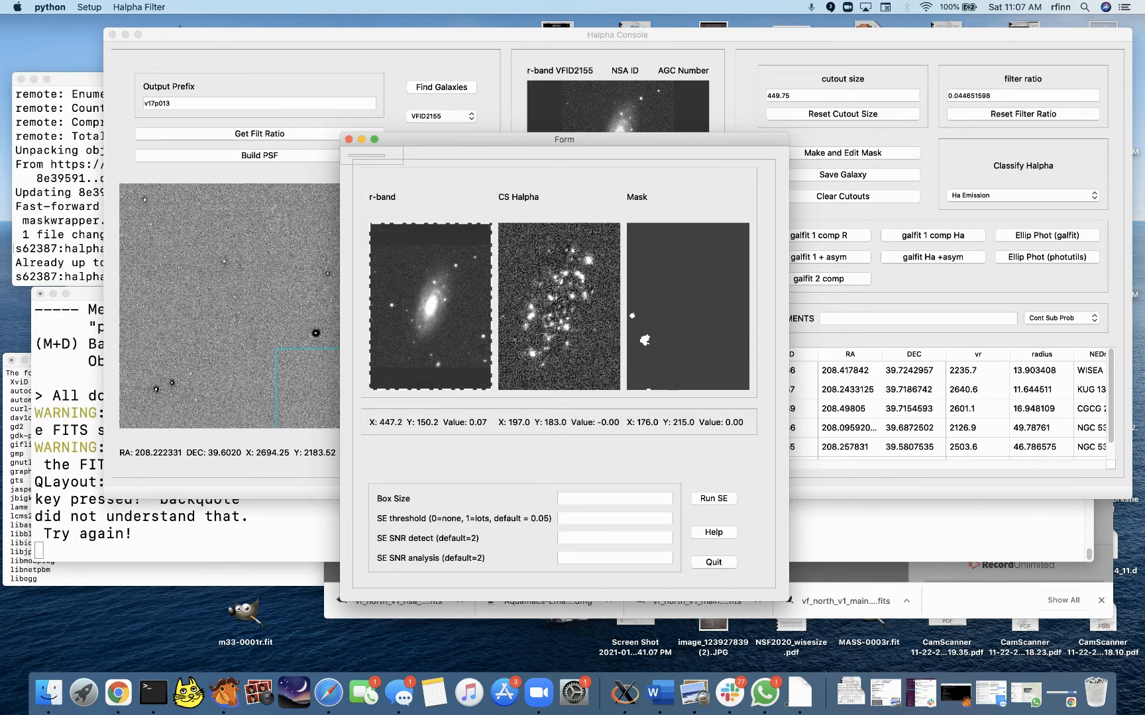
pyautogui.press('`')
pyautogui.press('`')
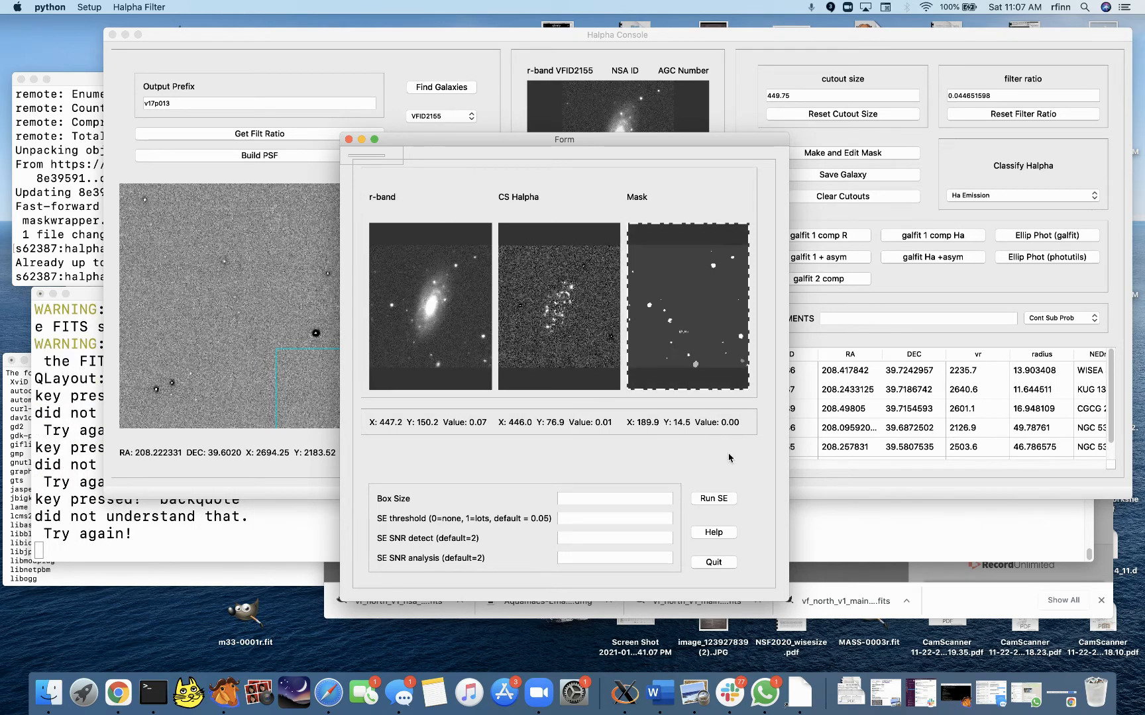
pyautogui.moveTo(784, 599); pyautogui.dragTo(801, 565)
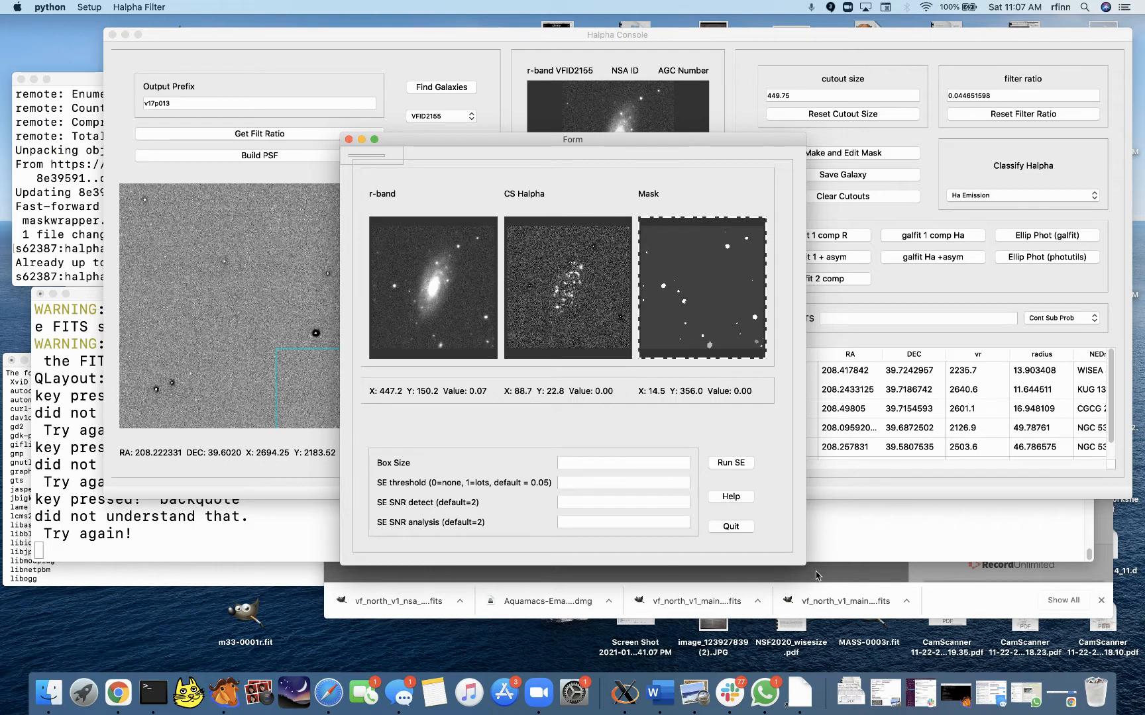
pyautogui.moveTo(805, 560); pyautogui.dragTo(1021, 625)
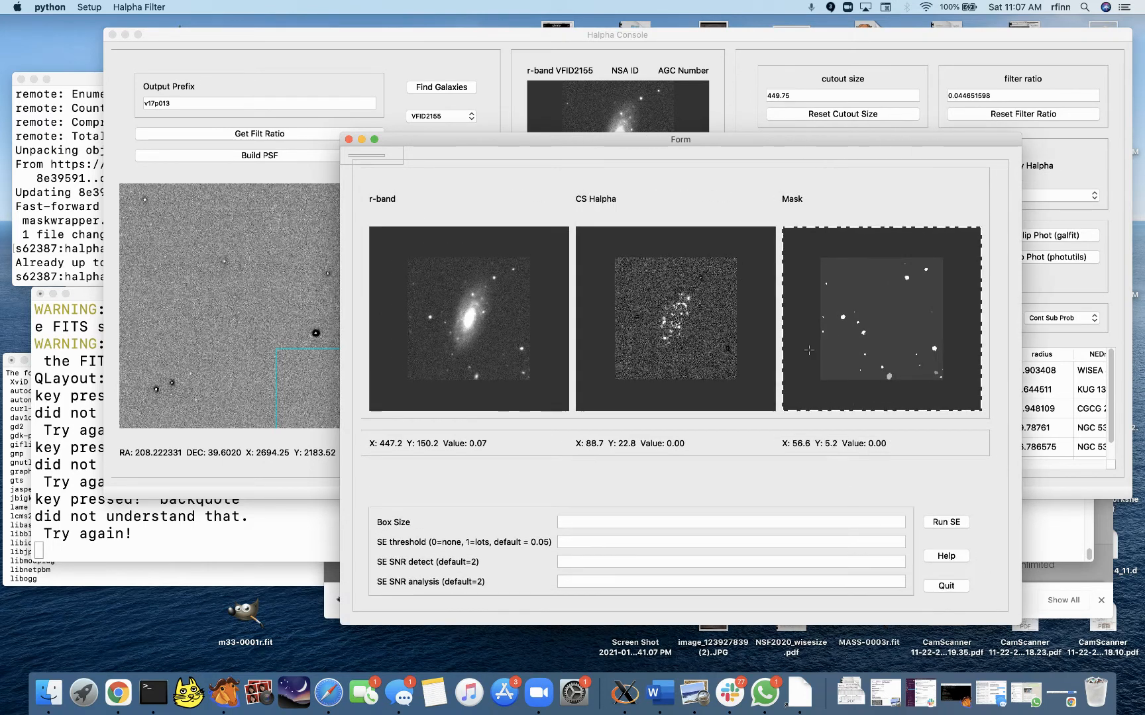
pyautogui.moveTo(689, 140); pyautogui.dragTo(536, 83)
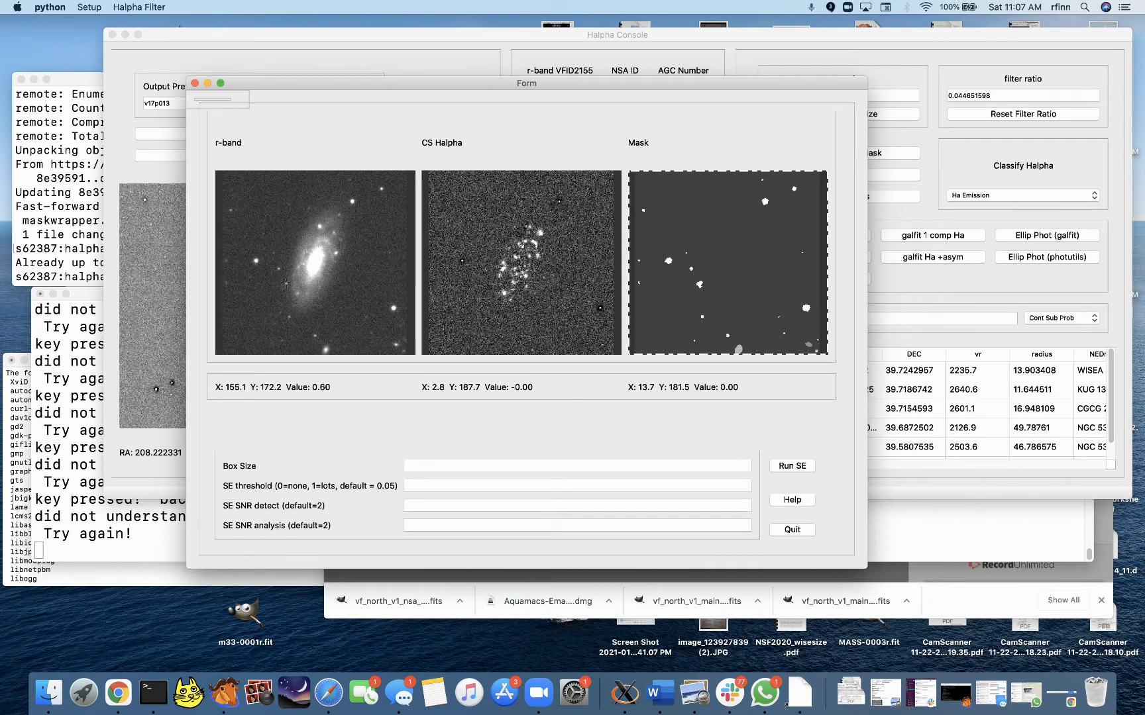
# - Examine the r-band image of VFID2155 up close, looking at the point sources on the lower-left side of the galaxy
pyautogui.scroll(5, 282, 288)
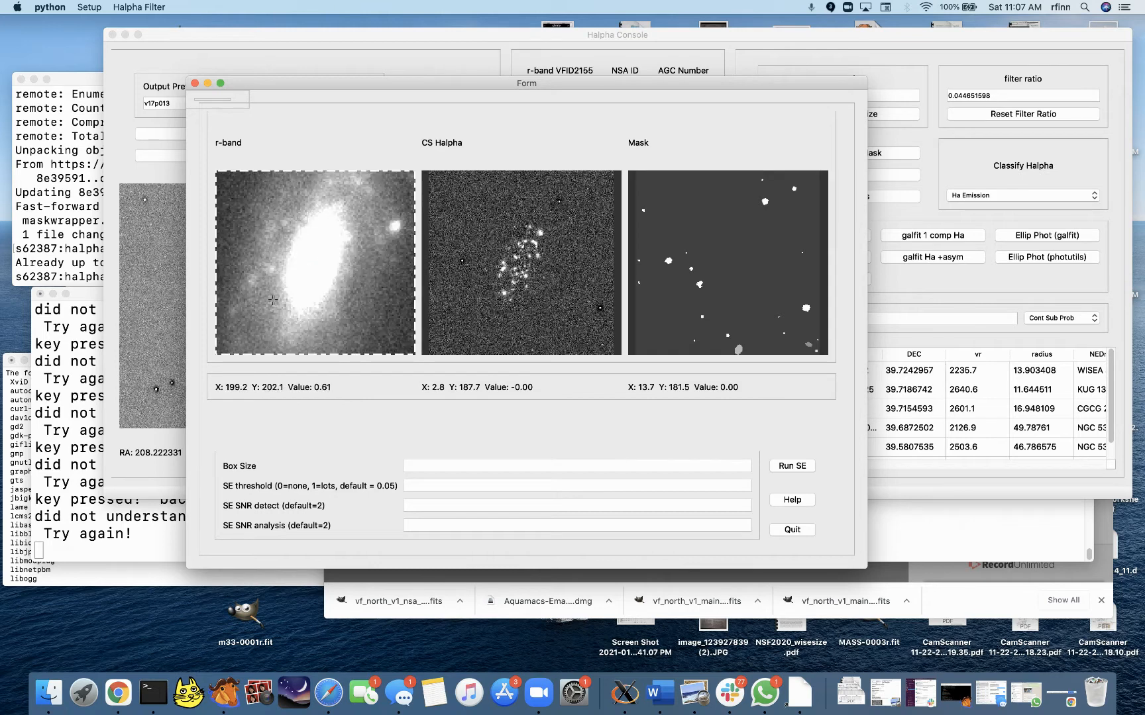
pyautogui.scroll(2, 265, 298)
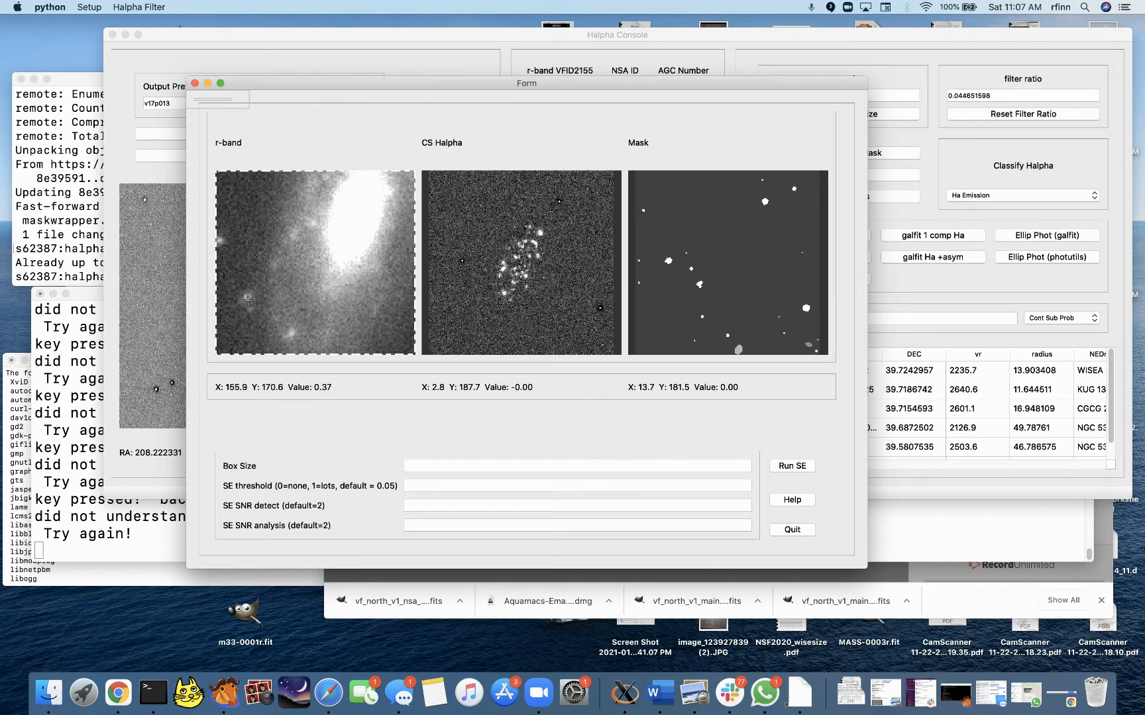
pyautogui.scroll(-3, 252, 302)
pyautogui.scroll(3, 292, 320)
pyautogui.scroll(-1, 292, 320)
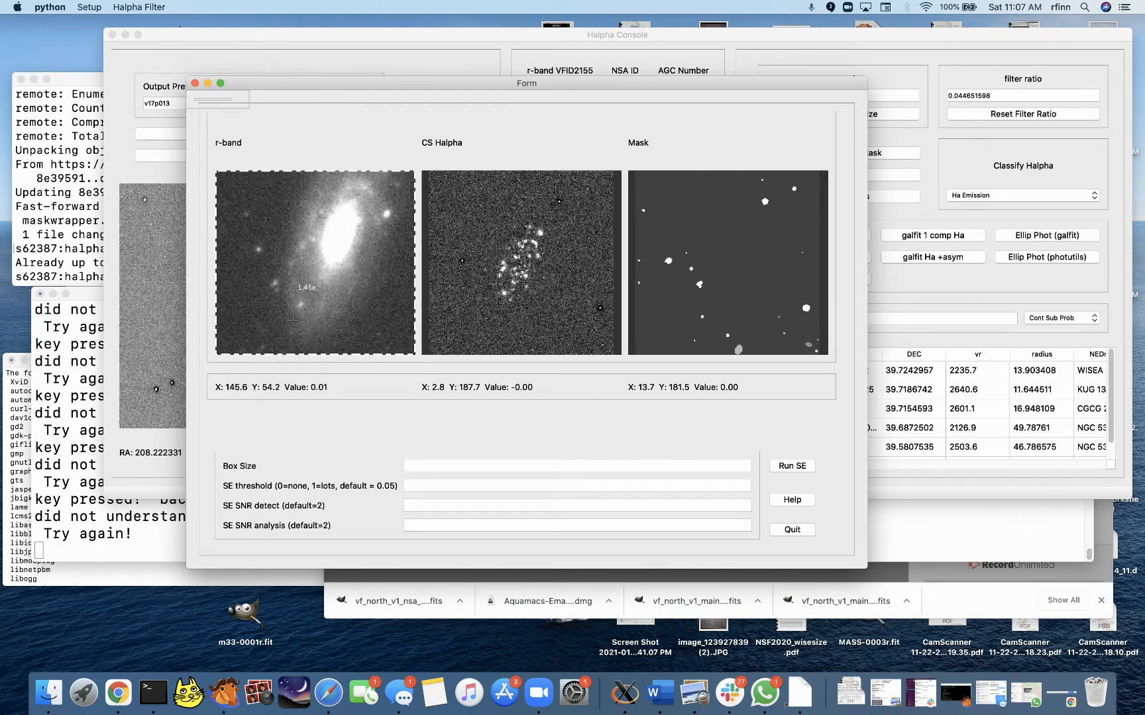
pyautogui.scroll(-2, 292, 320)
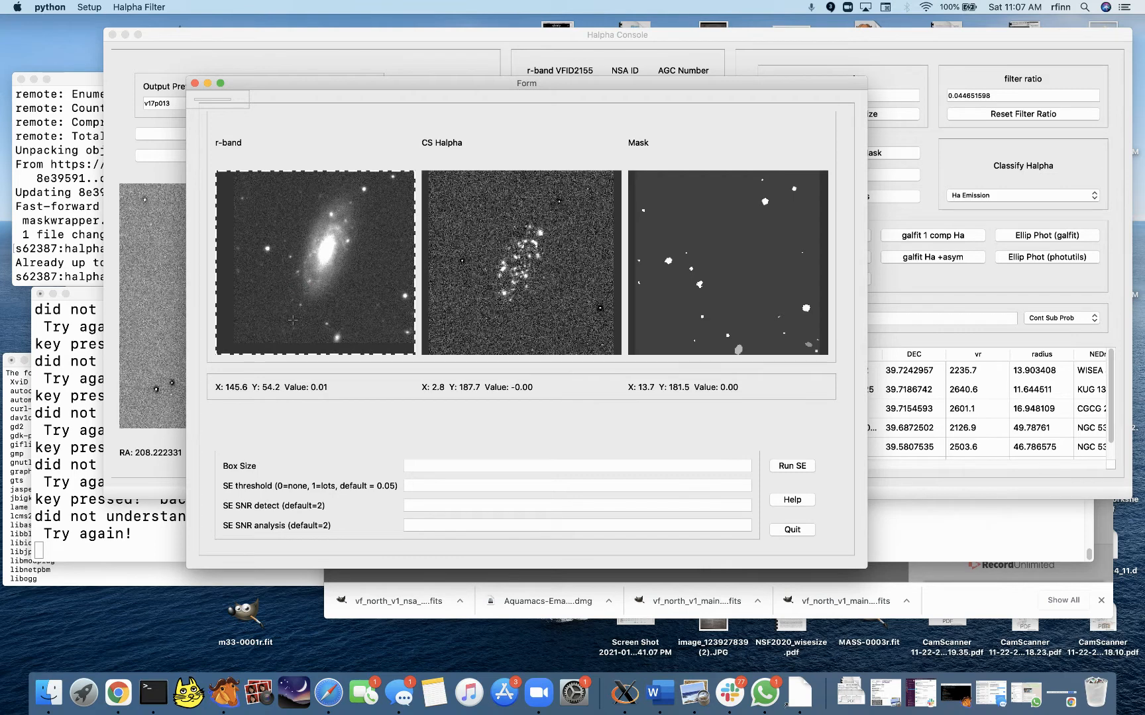
pyautogui.scroll(2, 292, 320)
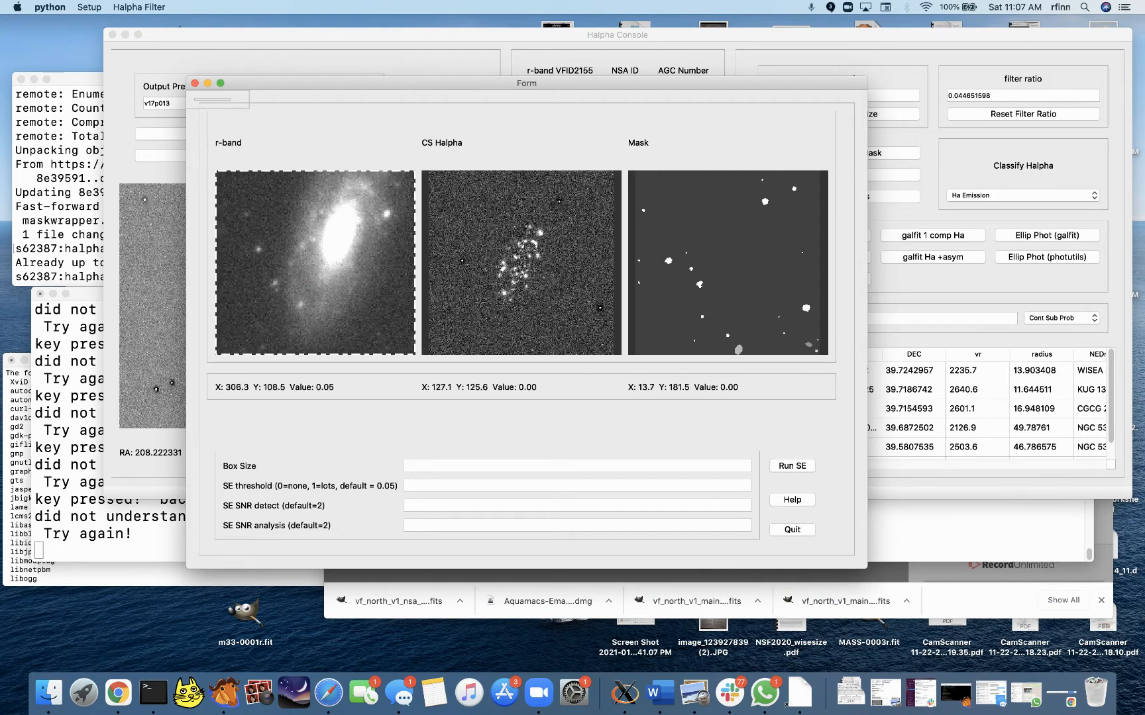
pyautogui.scroll(-1, 487, 303)
pyautogui.scroll(1, 491, 302)
pyautogui.scroll(2, 492, 302)
pyautogui.scroll(-2, 491, 302)
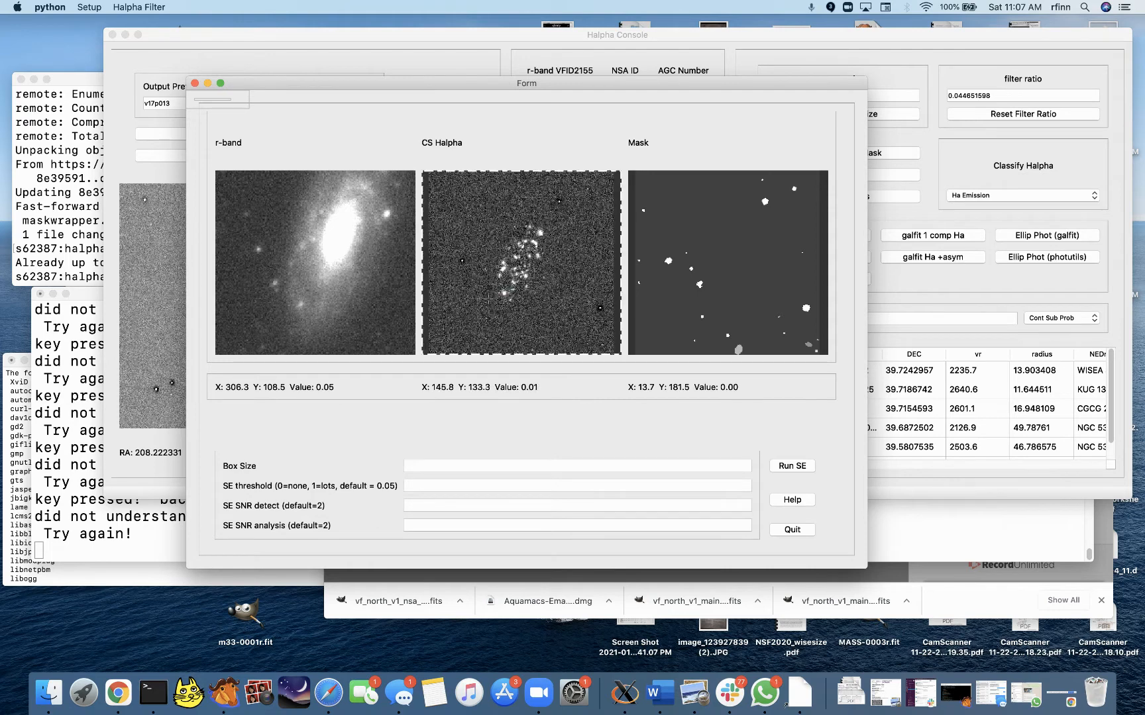
# - Compare the emission clumps in the CS Halpha image with the r-band sources along the galaxy's lower-left side
pyautogui.scroll(2, 489, 289)
pyautogui.scroll(2, 489, 288)
pyautogui.scroll(-2, 489, 288)
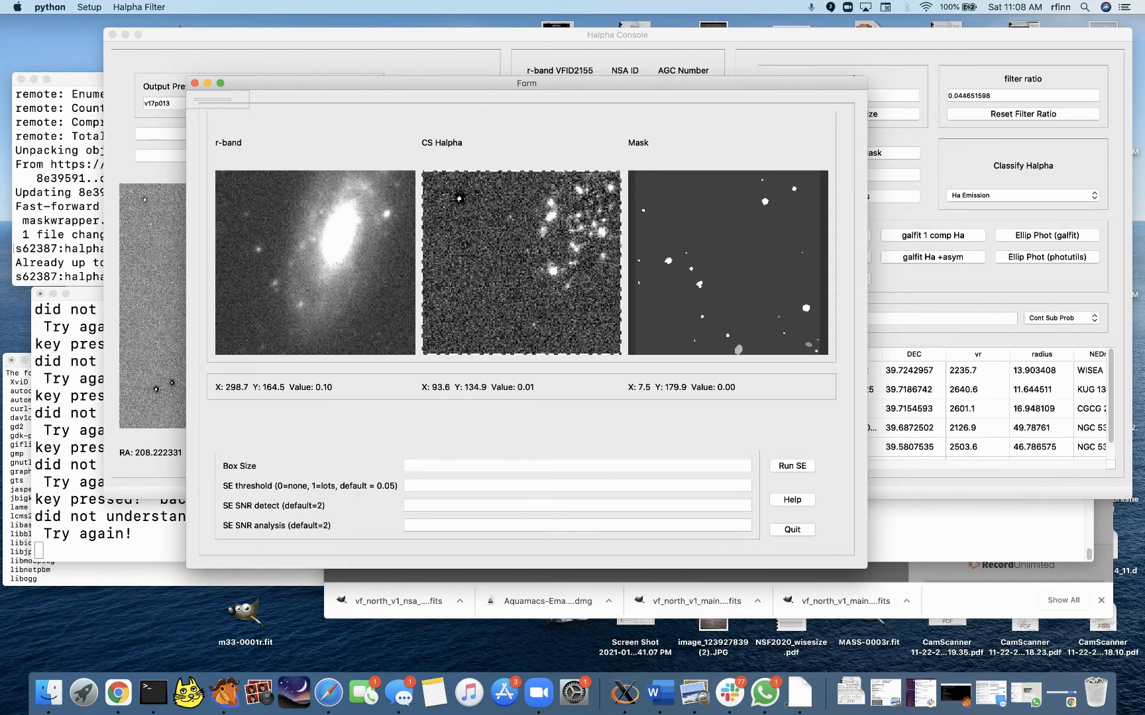
pyautogui.scroll(5, 337, 291)
pyautogui.scroll(-5, 337, 291)
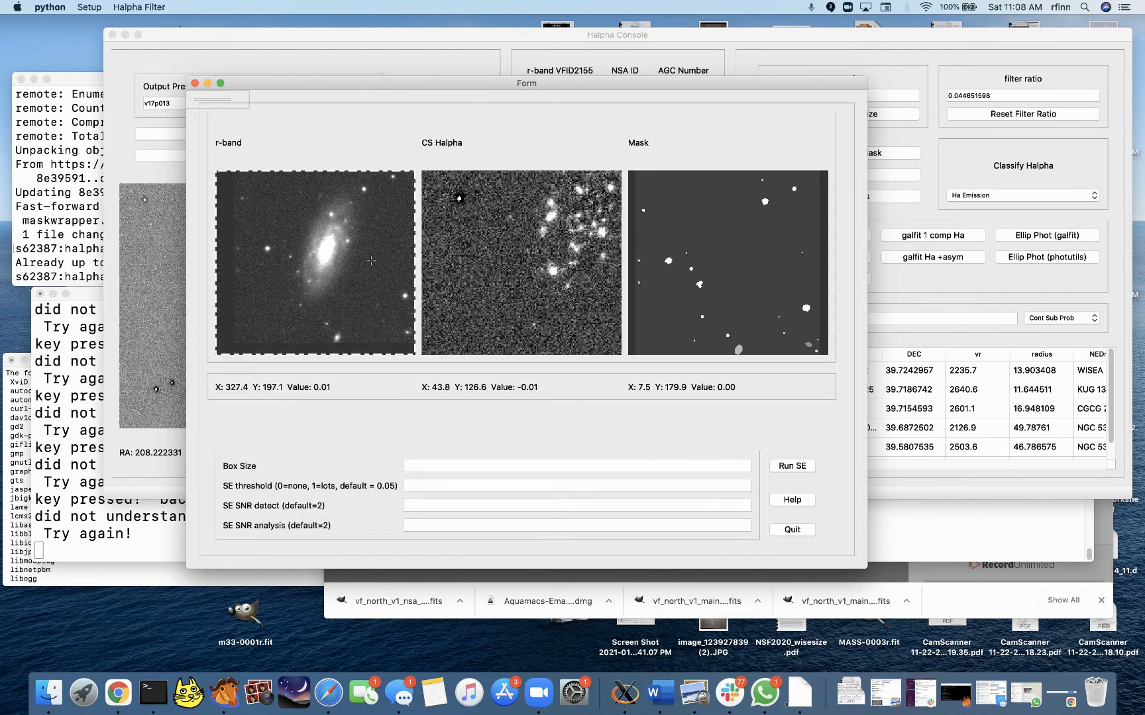
pyautogui.scroll(2, 311, 275)
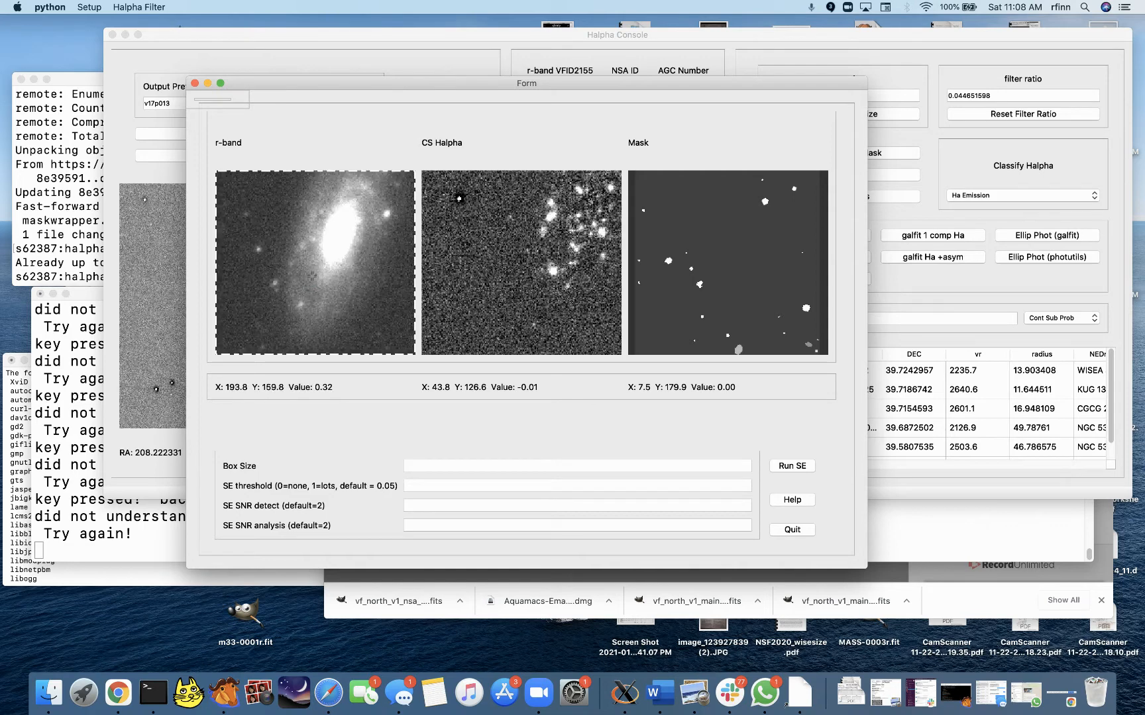
pyautogui.scroll(-3, 311, 276)
pyautogui.scroll(2, 311, 275)
pyautogui.scroll(-2, 311, 276)
pyautogui.scroll(-2, 469, 290)
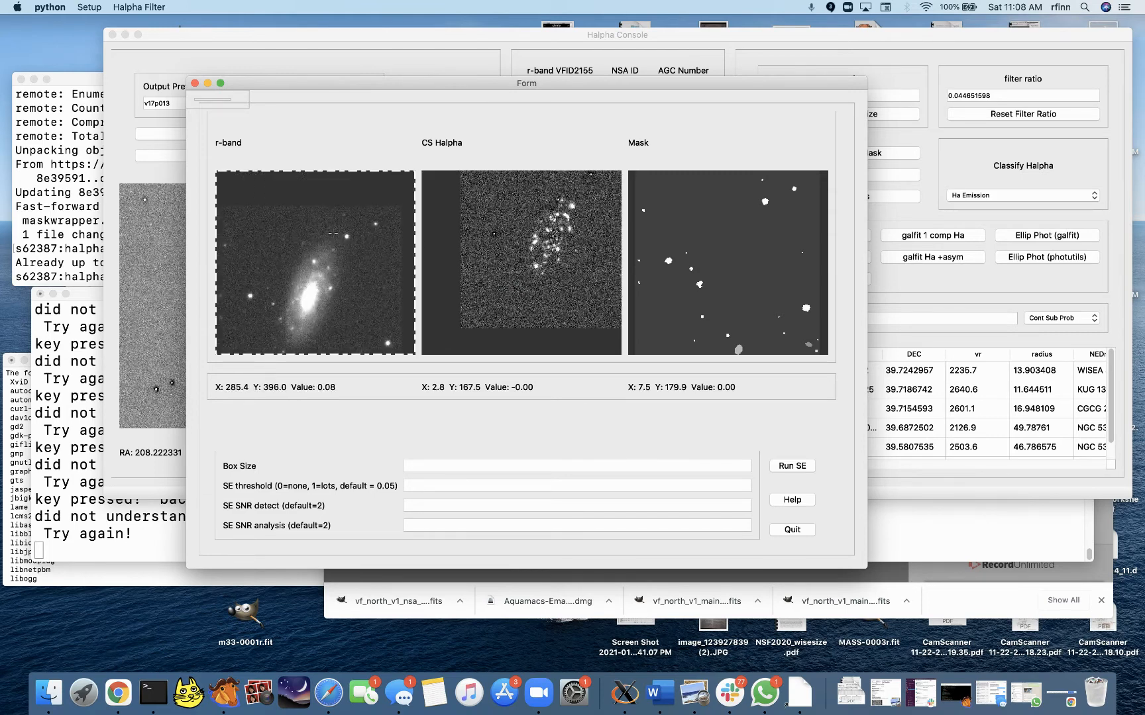
# - Examine the sources above the galaxy's nucleus in the r-band image against the CS Halpha emission, ending with both full cutouts in view
pyautogui.scroll(3, 332, 255)
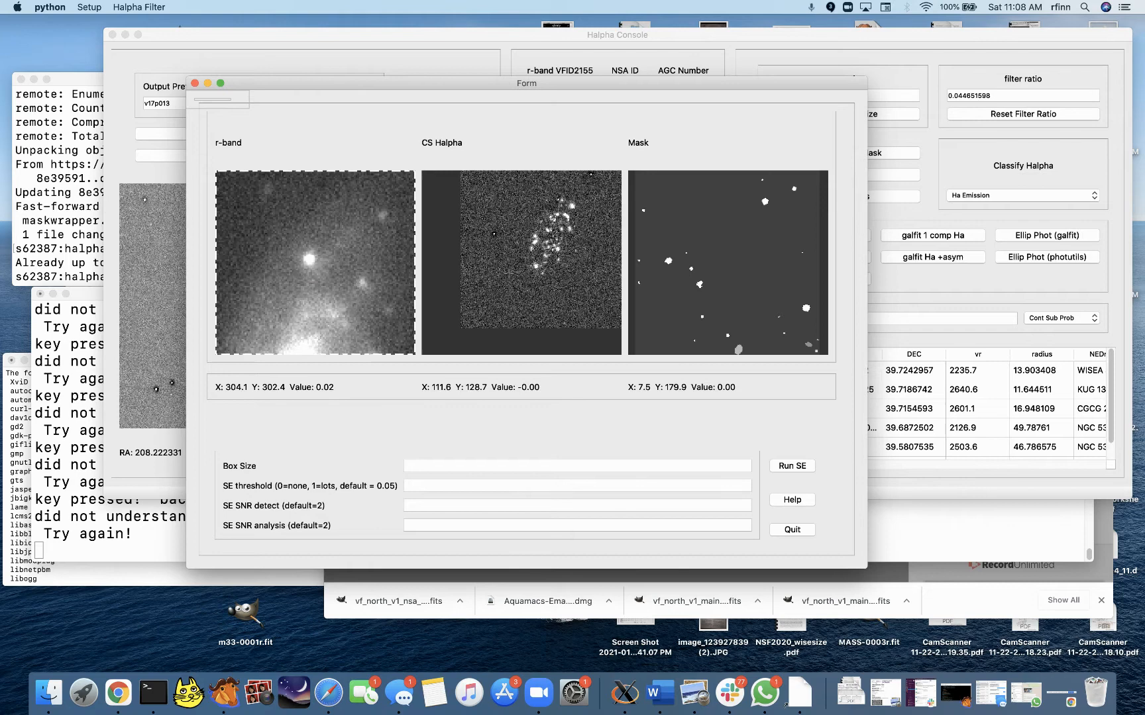
pyautogui.scroll(2, 510, 273)
pyautogui.scroll(2, 550, 250)
pyautogui.scroll(-1, 553, 248)
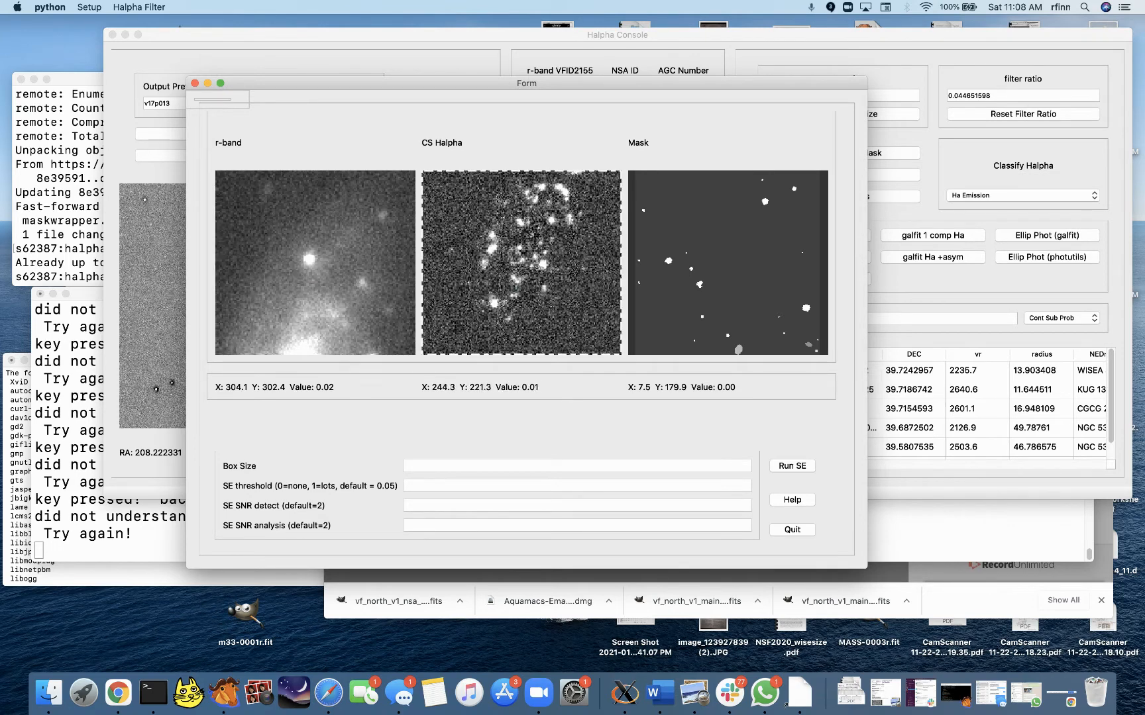
pyautogui.scroll(-1, 543, 228)
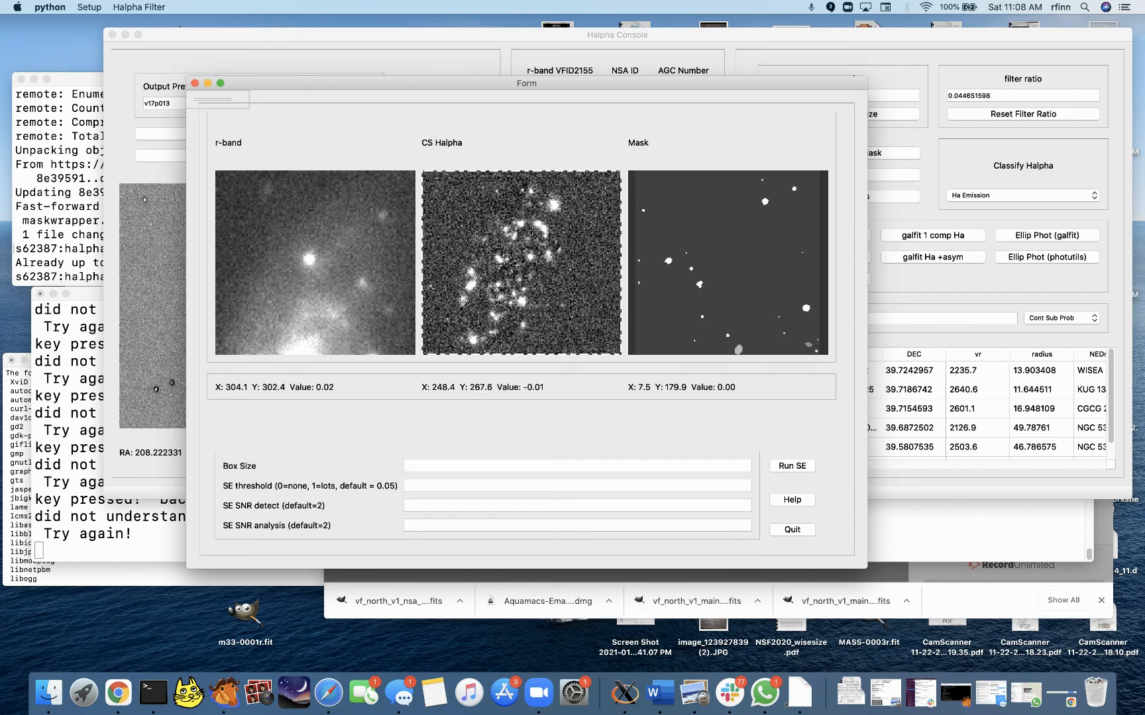
pyautogui.scroll(-3, 533, 231)
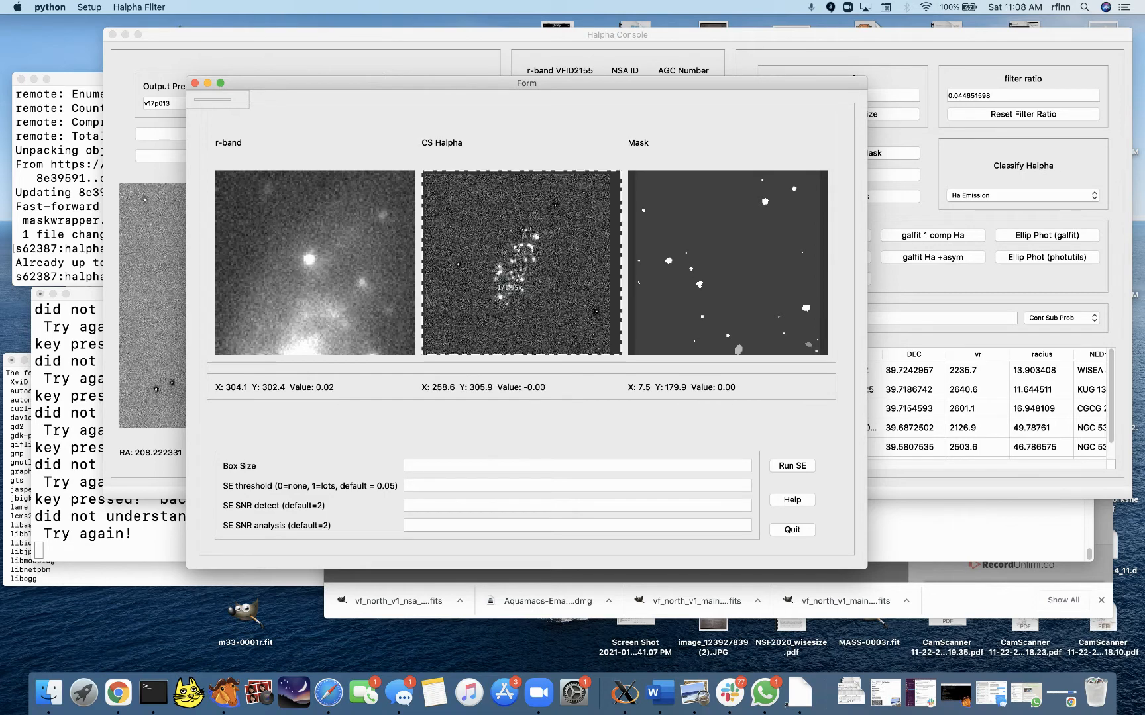
pyautogui.scroll(-2, 370, 274)
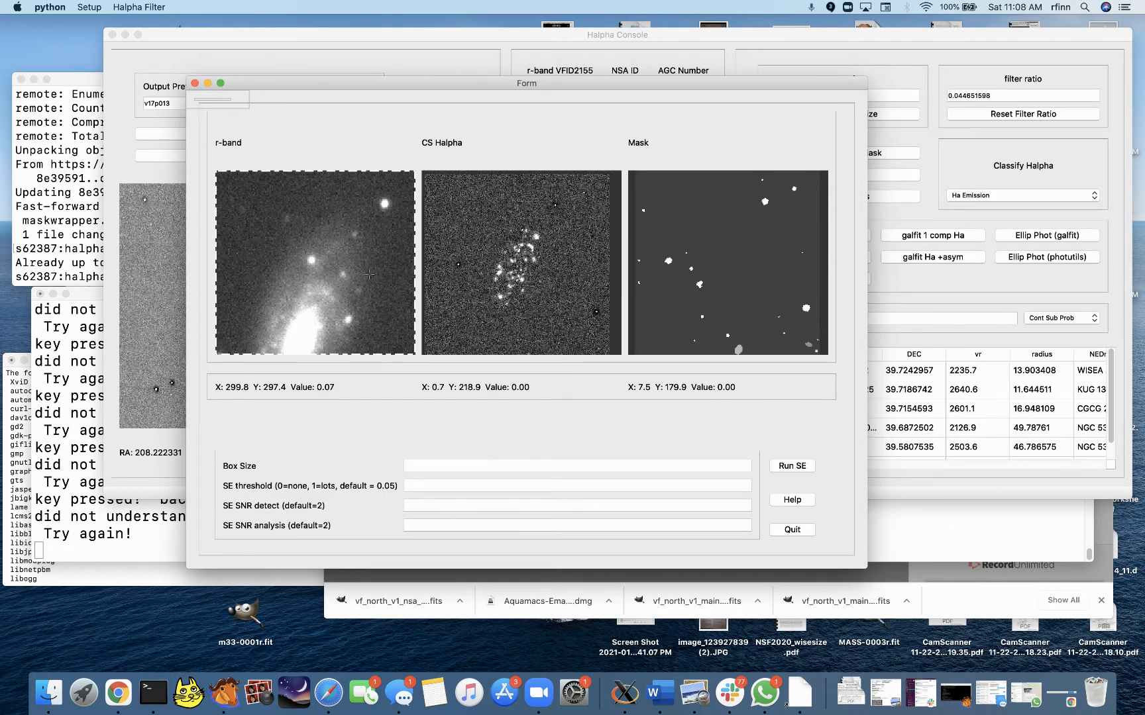
pyautogui.scroll(-2, 369, 274)
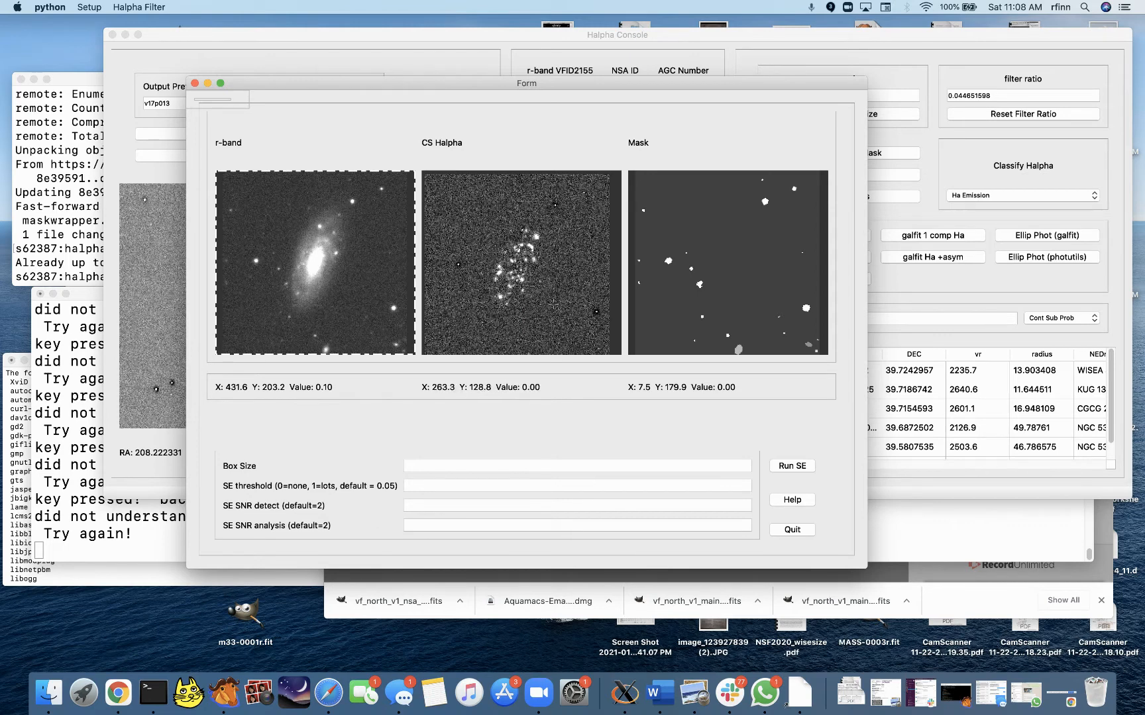
# - Print the mask editing help and read the list of mask commands in the terminal
pyautogui.click(699, 285)
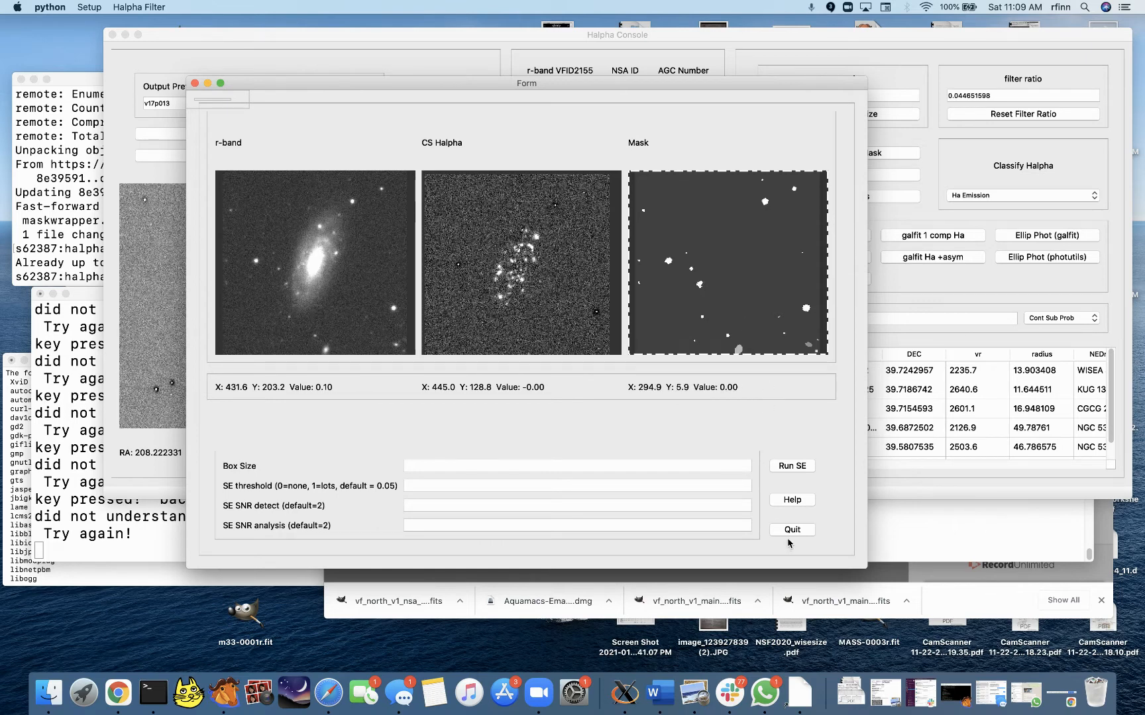
pyautogui.click(791, 502)
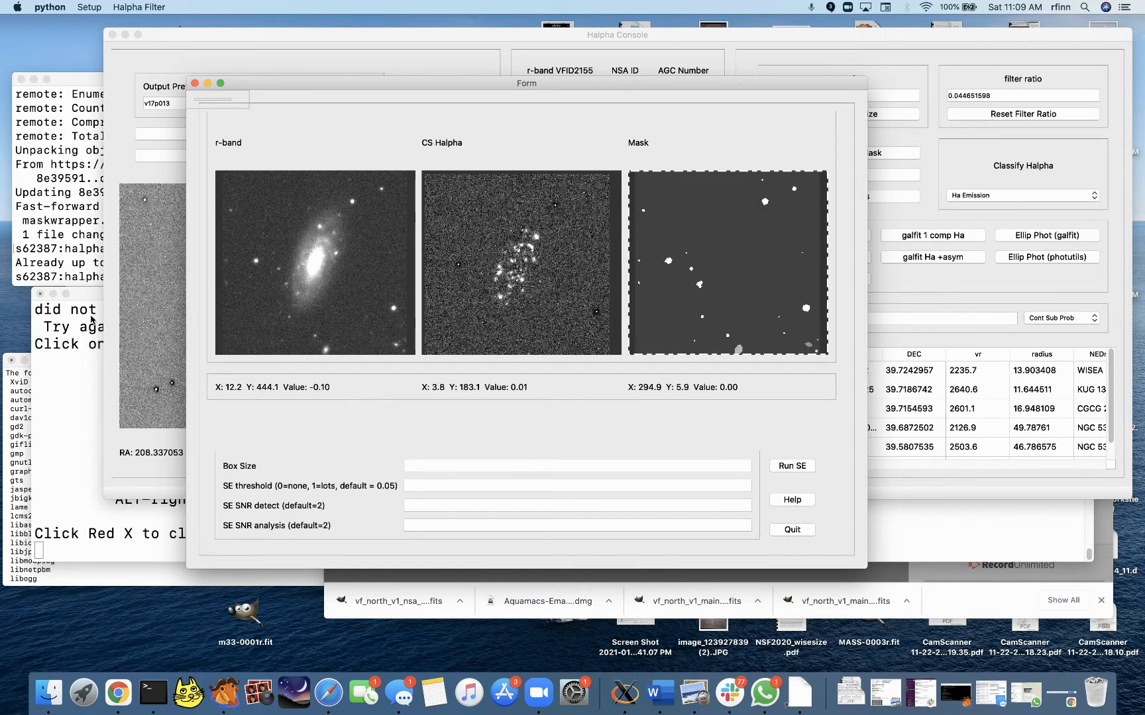
pyautogui.click(86, 352)
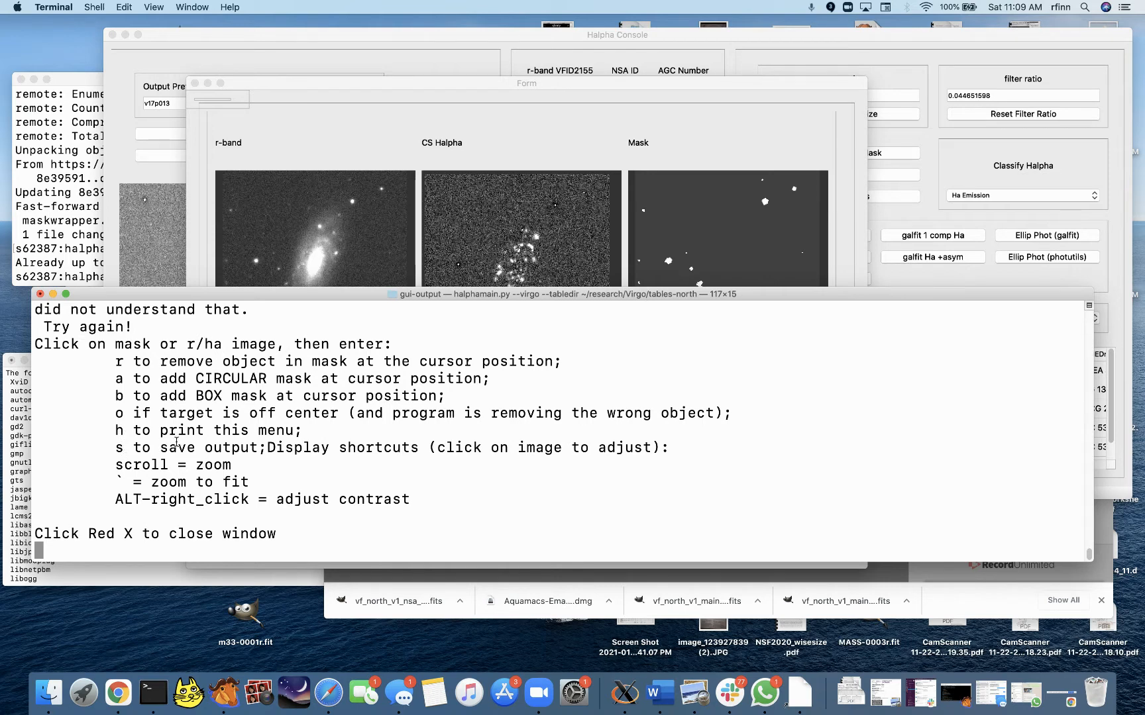
# - Remove the masked object at about X 158, Y 171 in the mask, over the galaxy's lower-left side
pyautogui.click(702, 137)
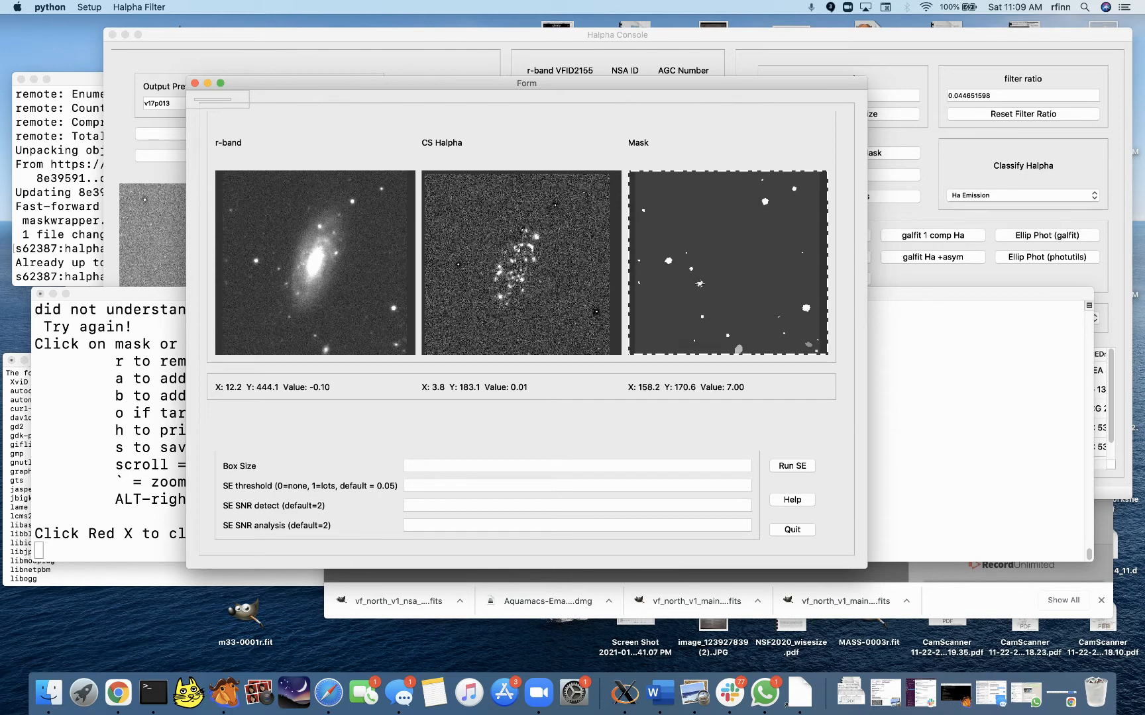
pyautogui.press('r')
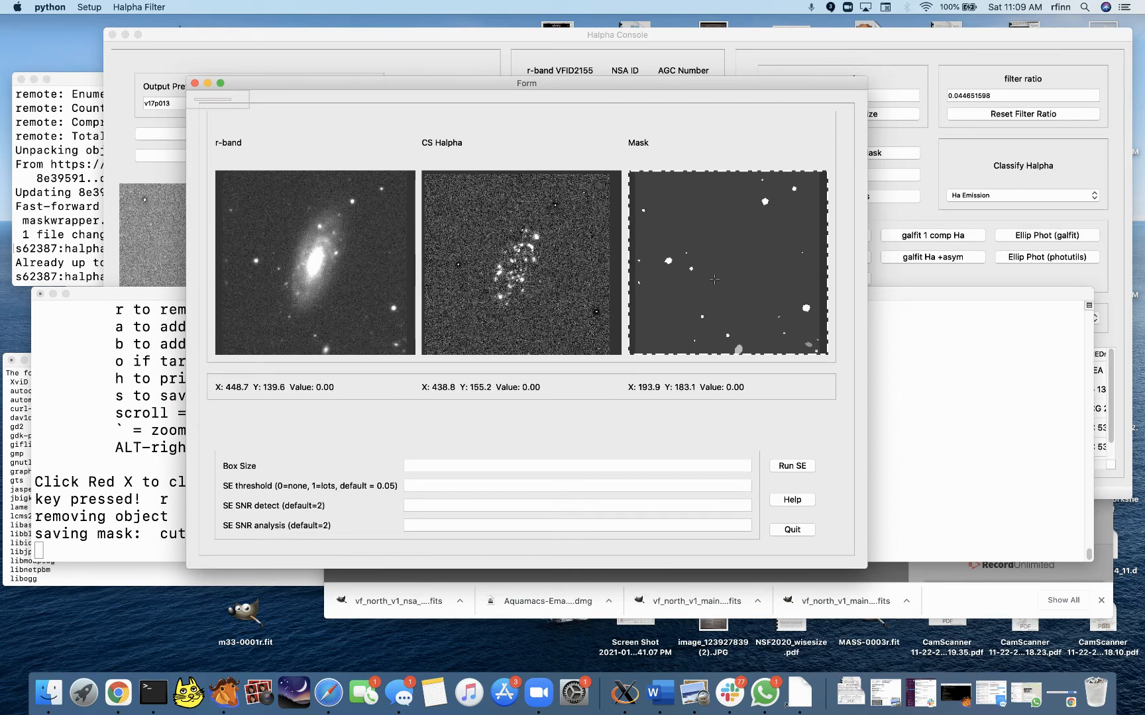
pyautogui.scroll(1, 113, 361)
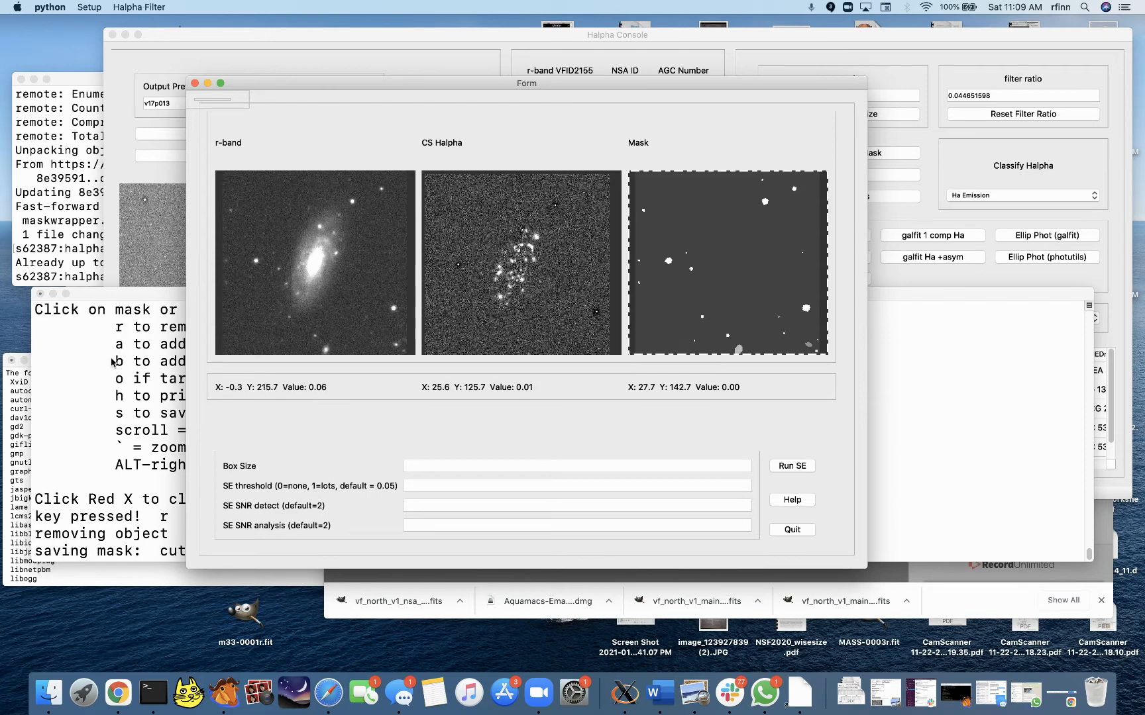
pyautogui.scroll(-1, 112, 361)
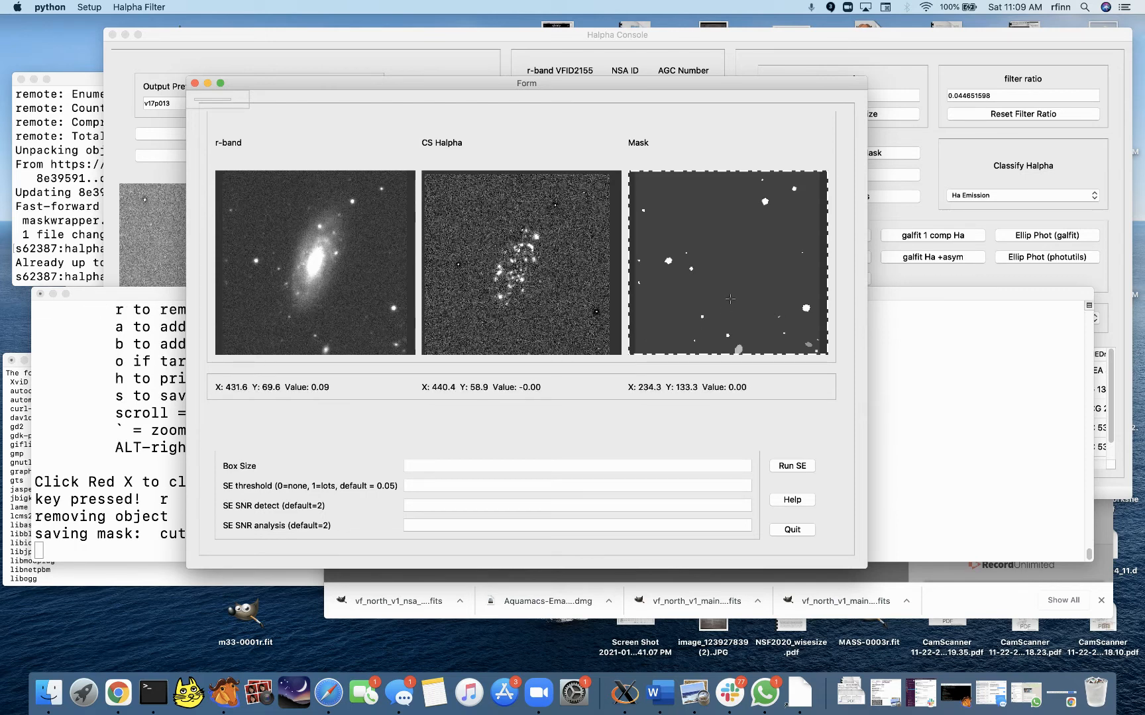
# - Grow the masked regions four times around all remaining objects in the mask
pyautogui.press('g')
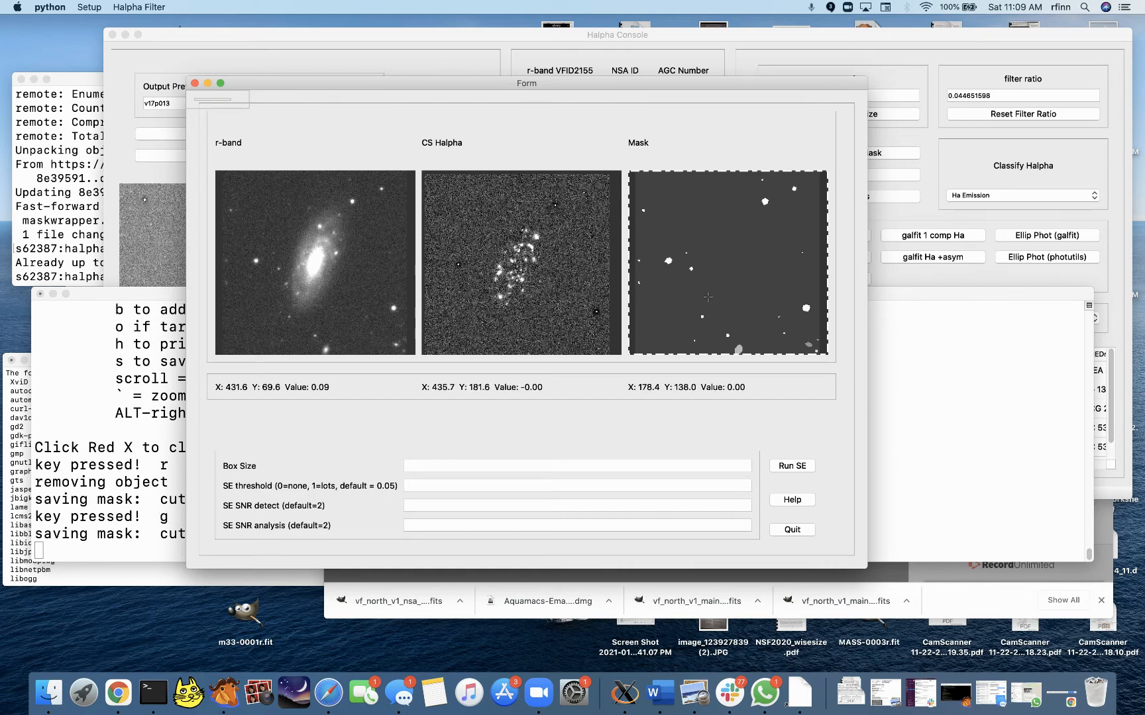
pyautogui.press('g')
pyautogui.press('g')
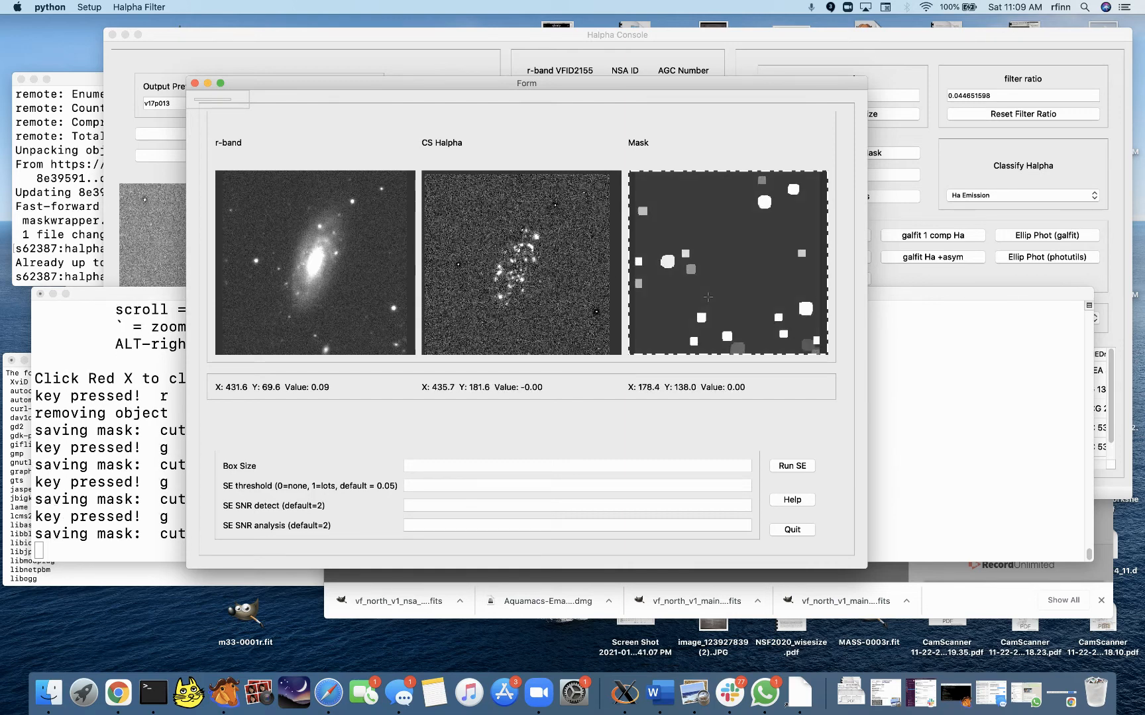
pyautogui.press('g')
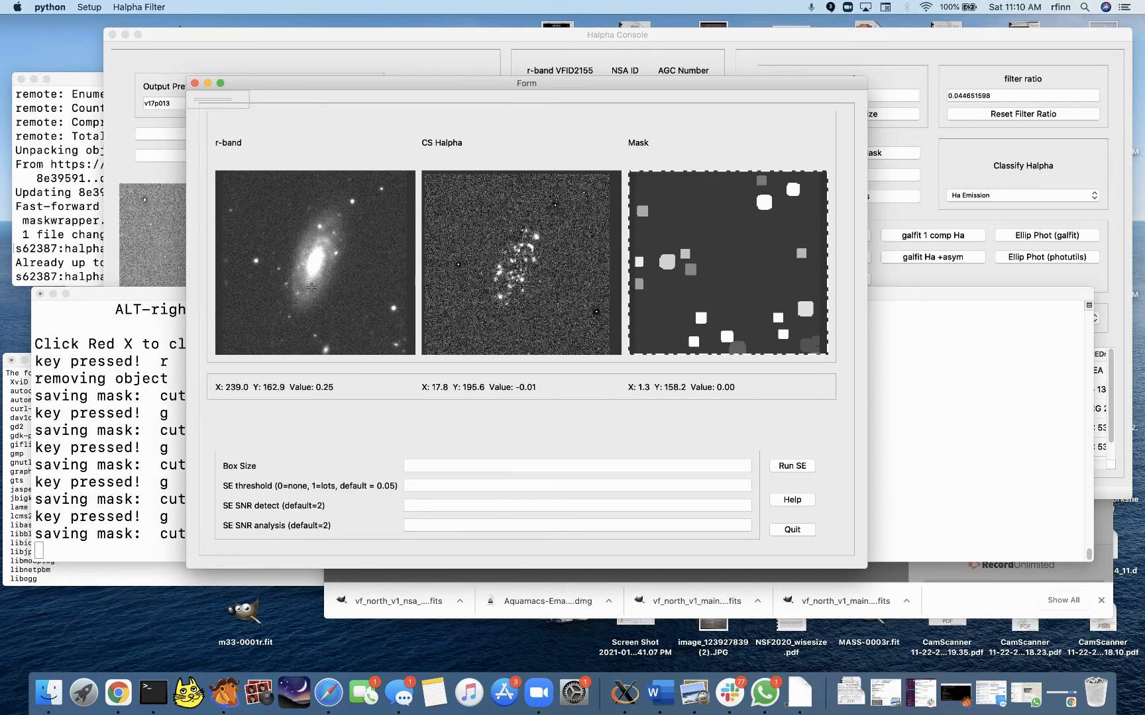
# - Inspect the faint sources off the galaxy's lower-left side in the r-band image, and bring the terminal with the mask log forward
pyautogui.scroll(2, 305, 261)
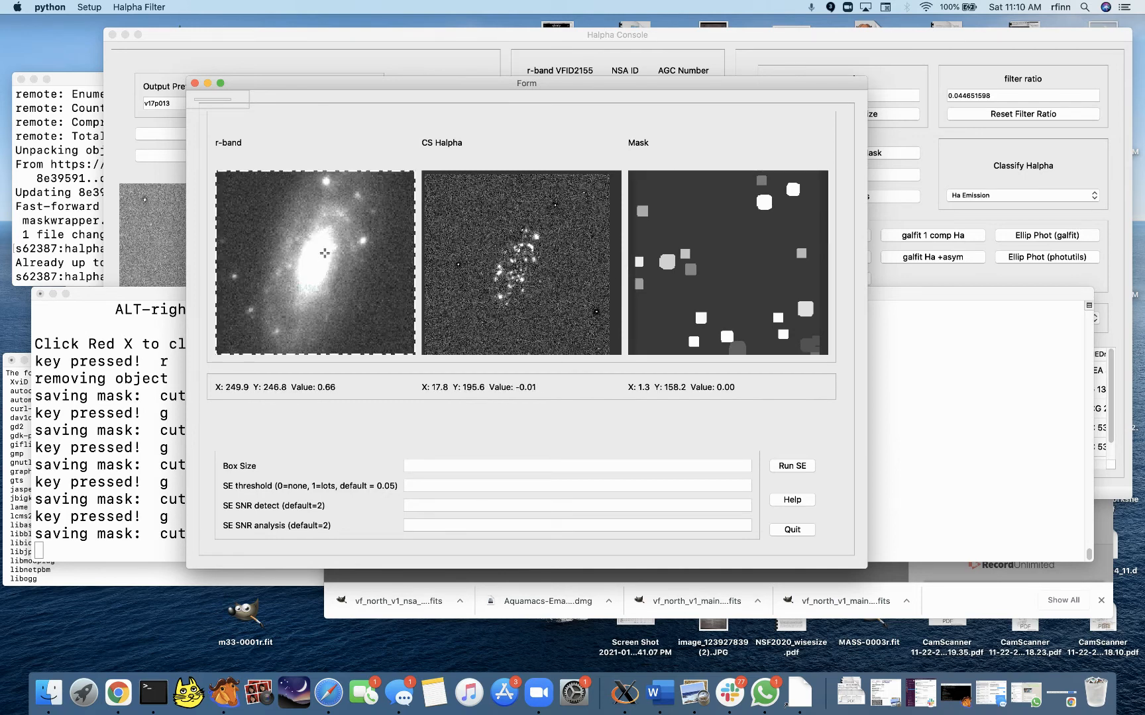
pyautogui.scroll(-2, 284, 291)
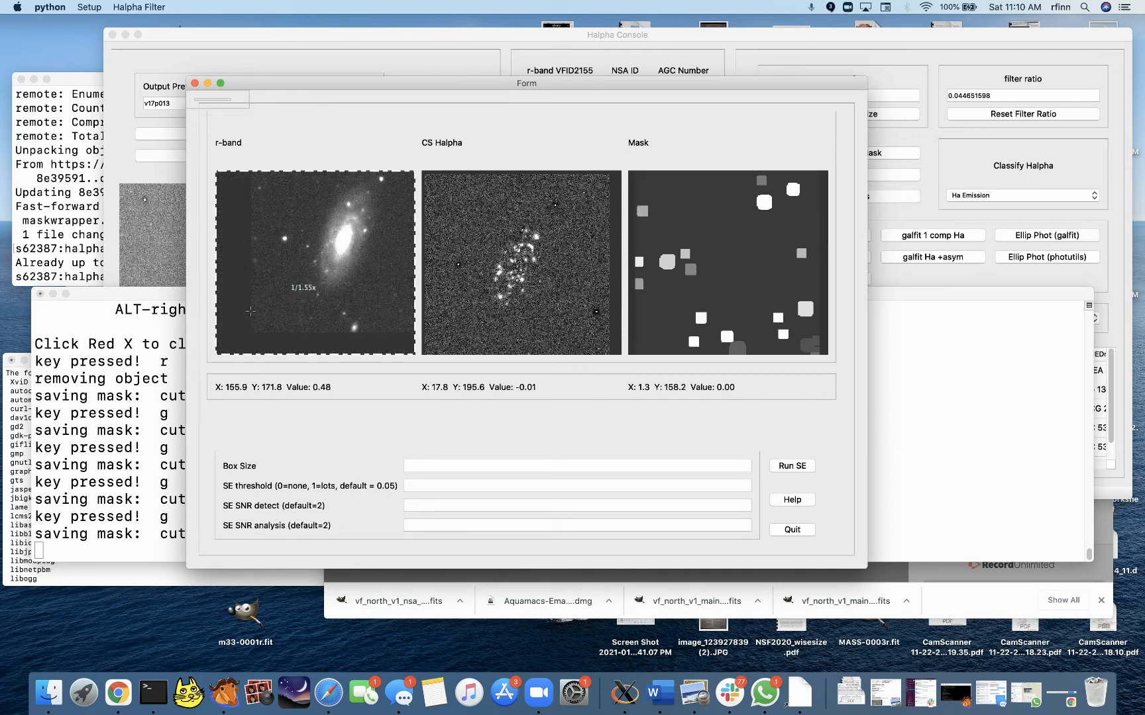
pyautogui.scroll(3, 313, 264)
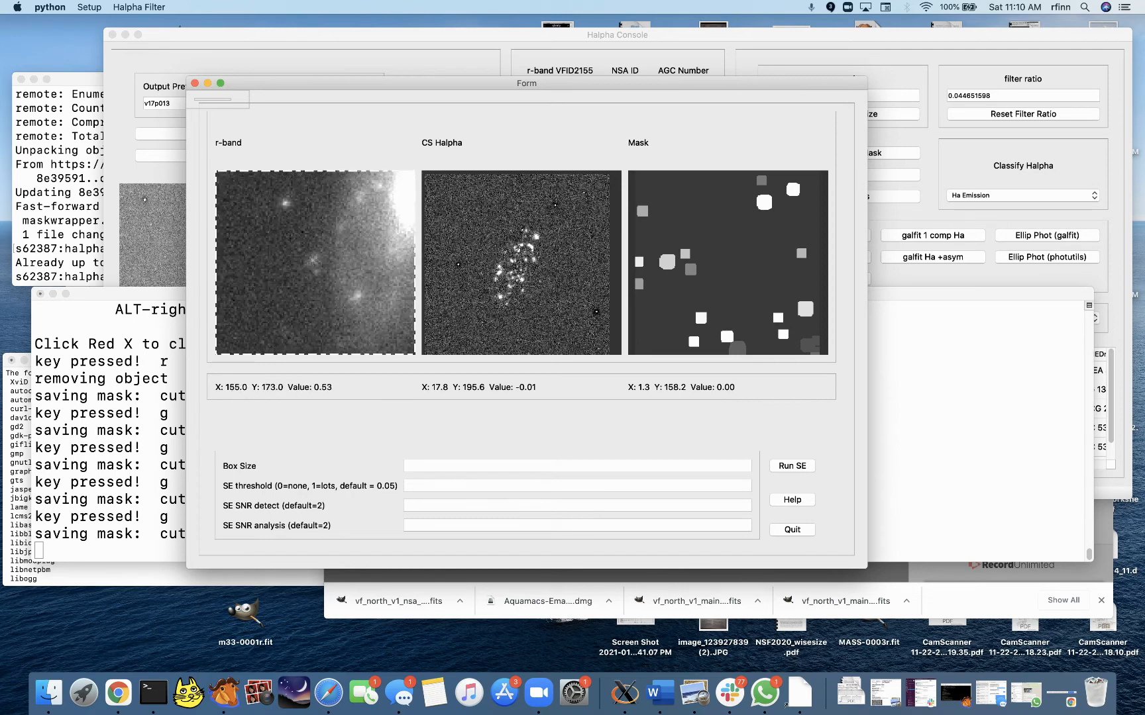
pyautogui.click(179, 295)
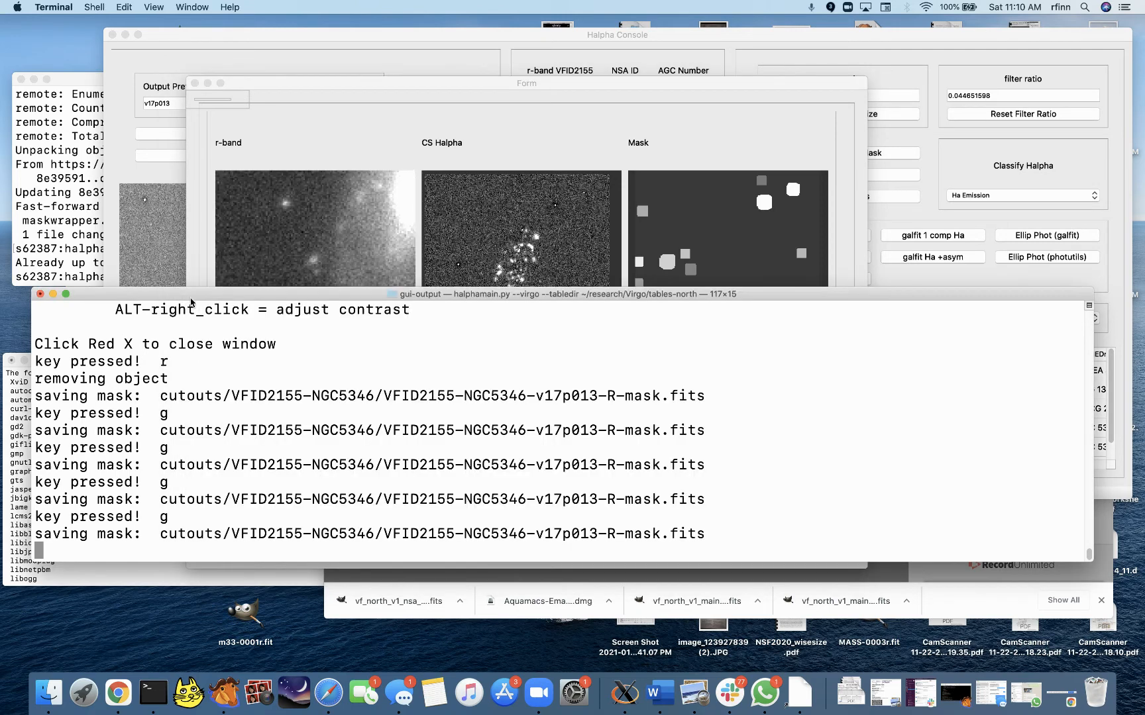
# - Print the mask editing help from the r-band image and look up the command for adding an object to the mask
pyautogui.click(346, 268)
pyautogui.hotkey('shift', '/')
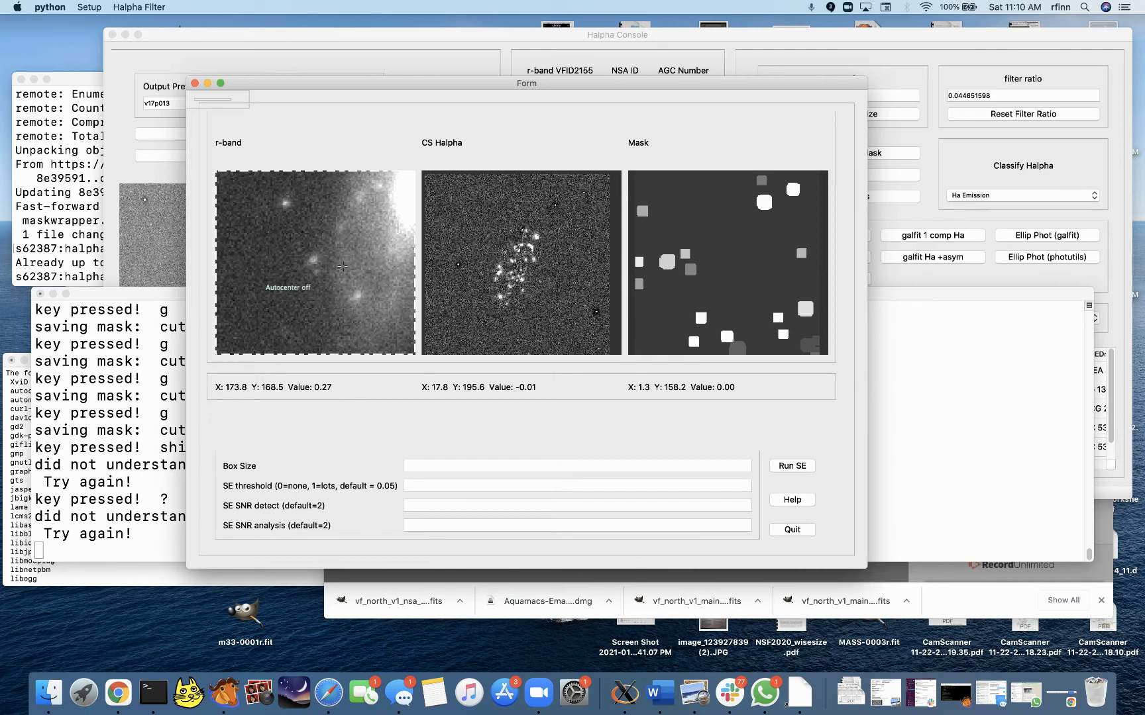
pyautogui.press('h')
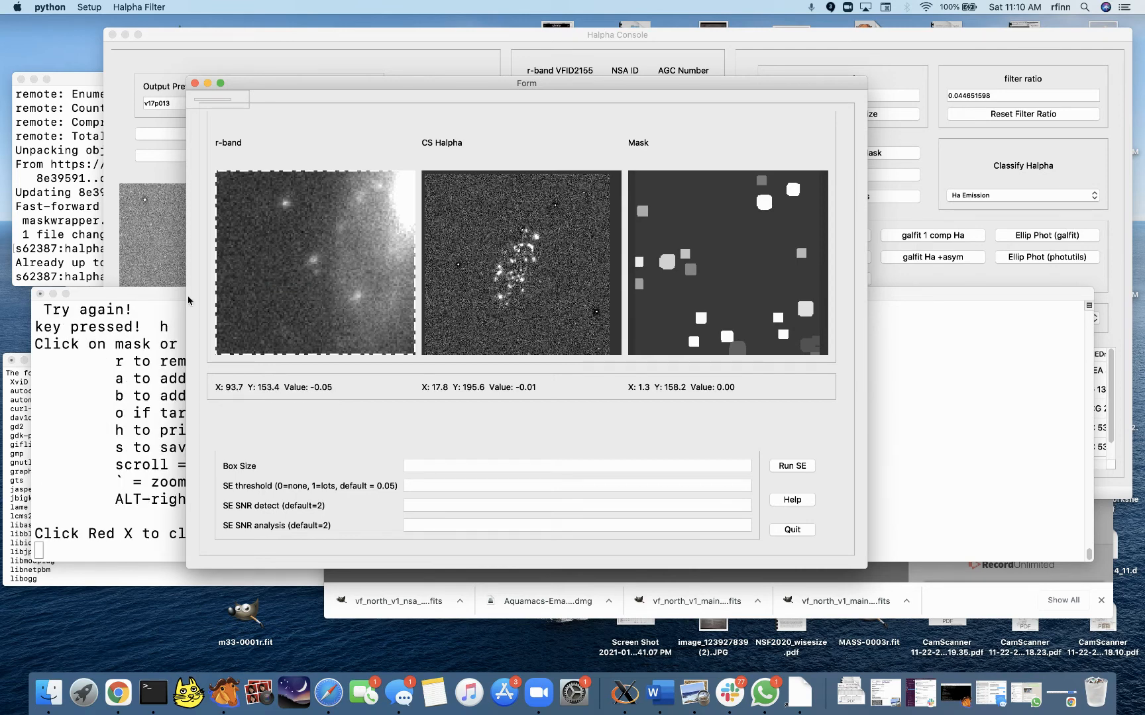
pyautogui.click(123, 395)
# - Add a circular mask object of radius 20 over the faint source off the galaxy's lower-left side in the r-band image
pyautogui.click(278, 272)
pyautogui.press('a')
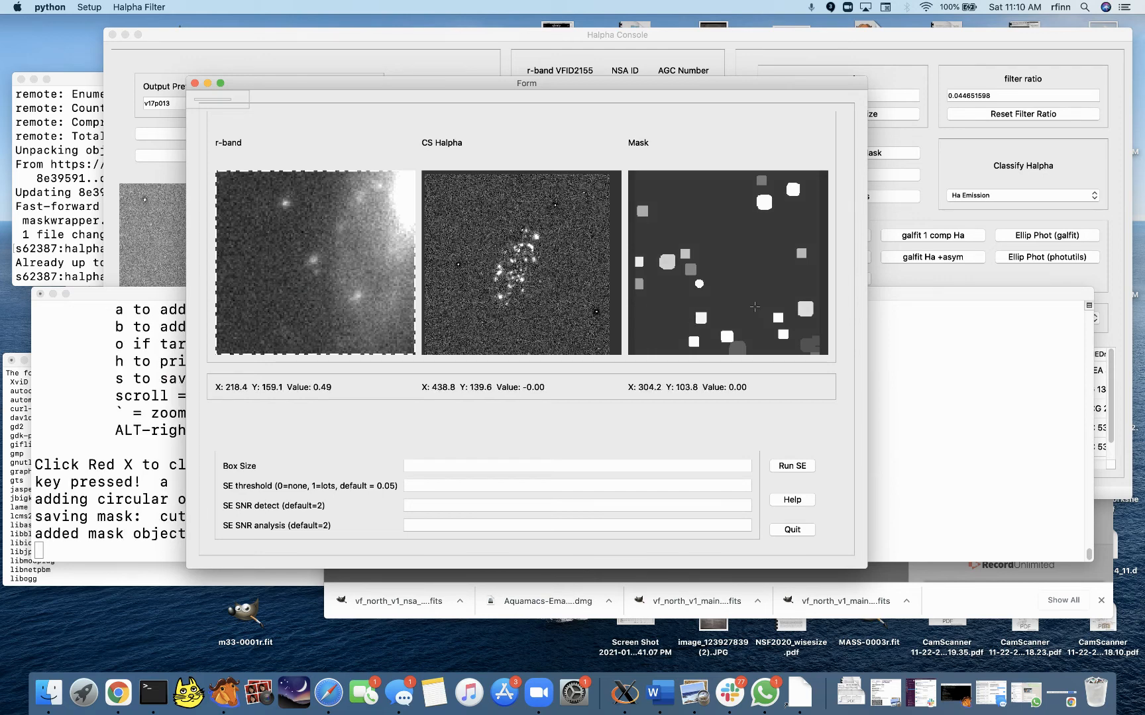
pyautogui.press('a')
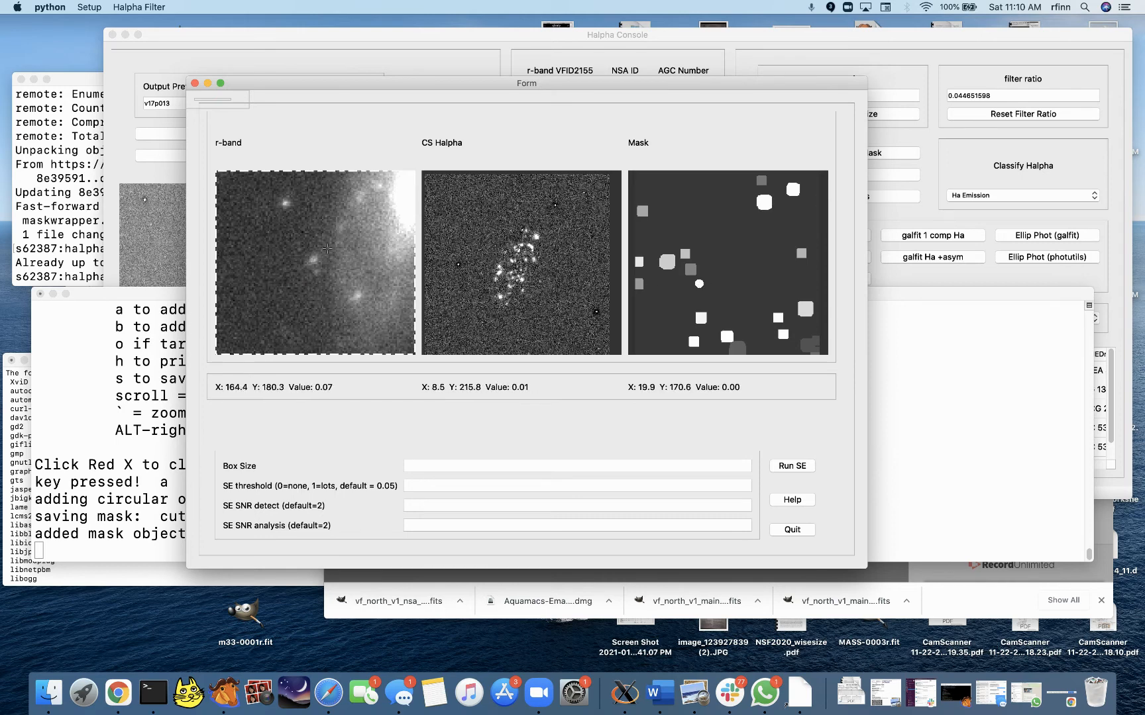
# - Add a circular mask object of radius 20 over the bright source at about X 238, Y 313, and grow the mask once
pyautogui.scroll(-2, 342, 240)
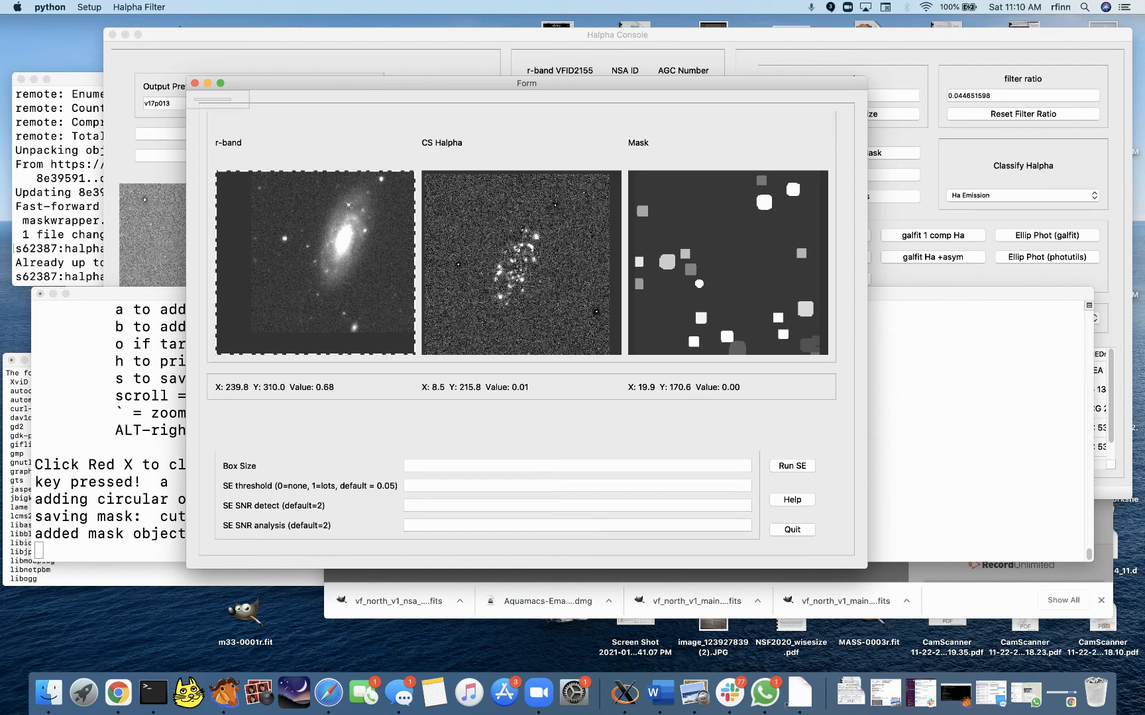
pyautogui.scroll(4, 319, 254)
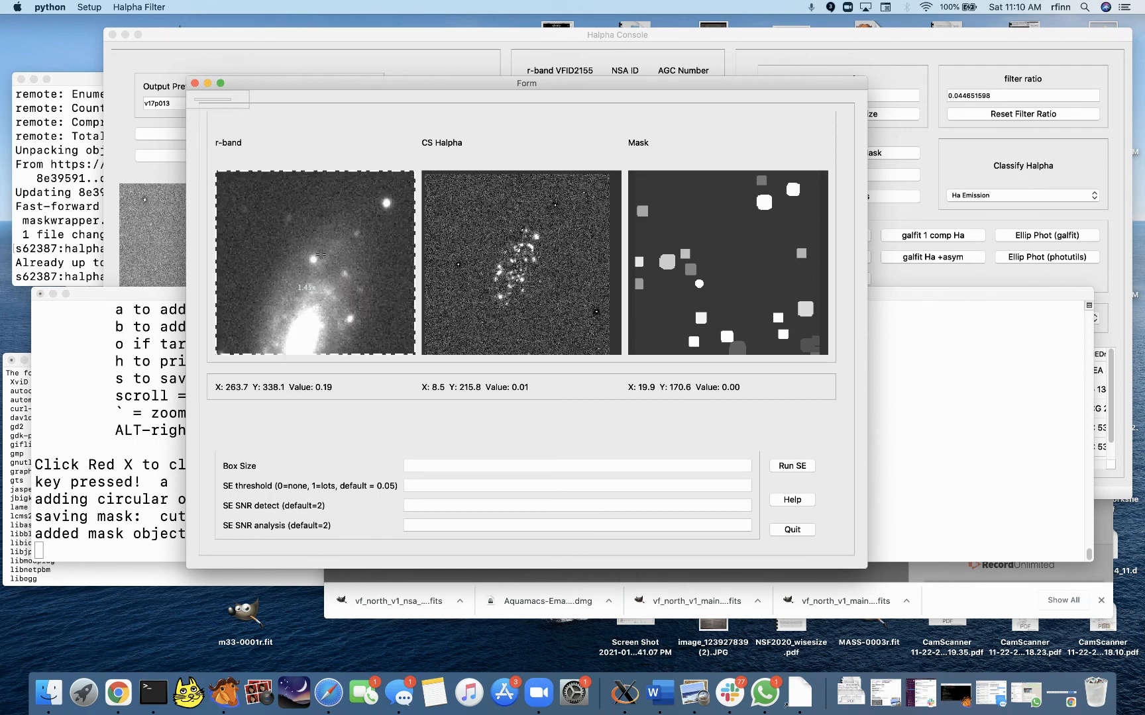
pyautogui.scroll(2, 318, 254)
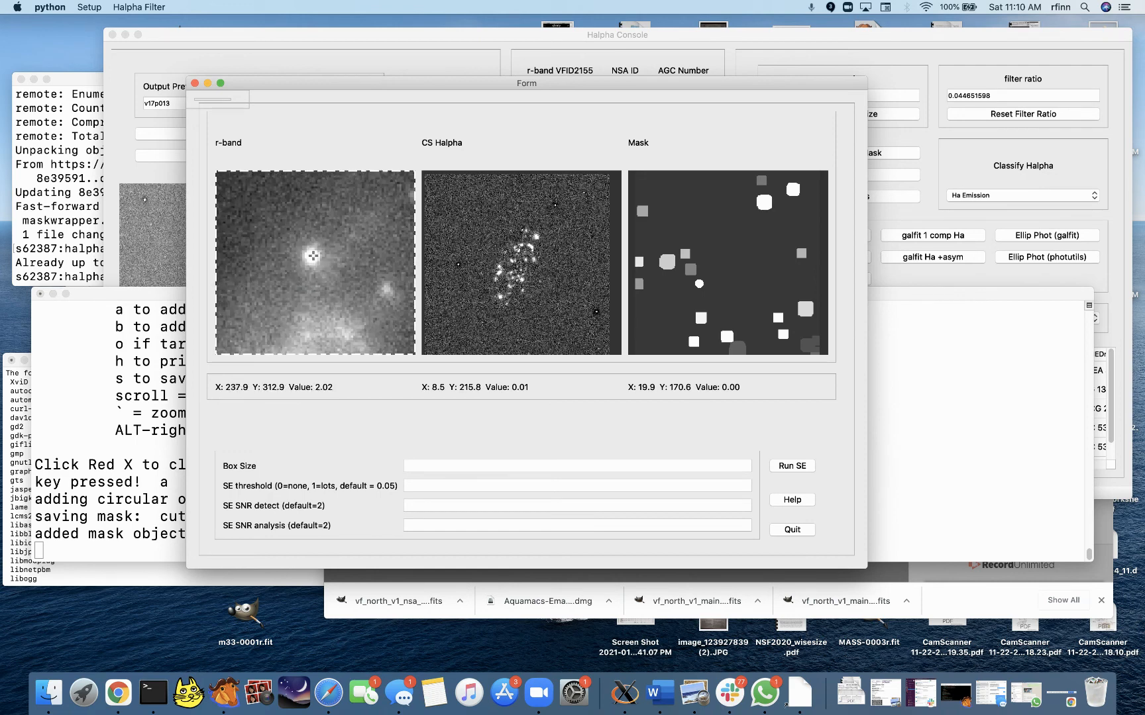
pyautogui.press('a')
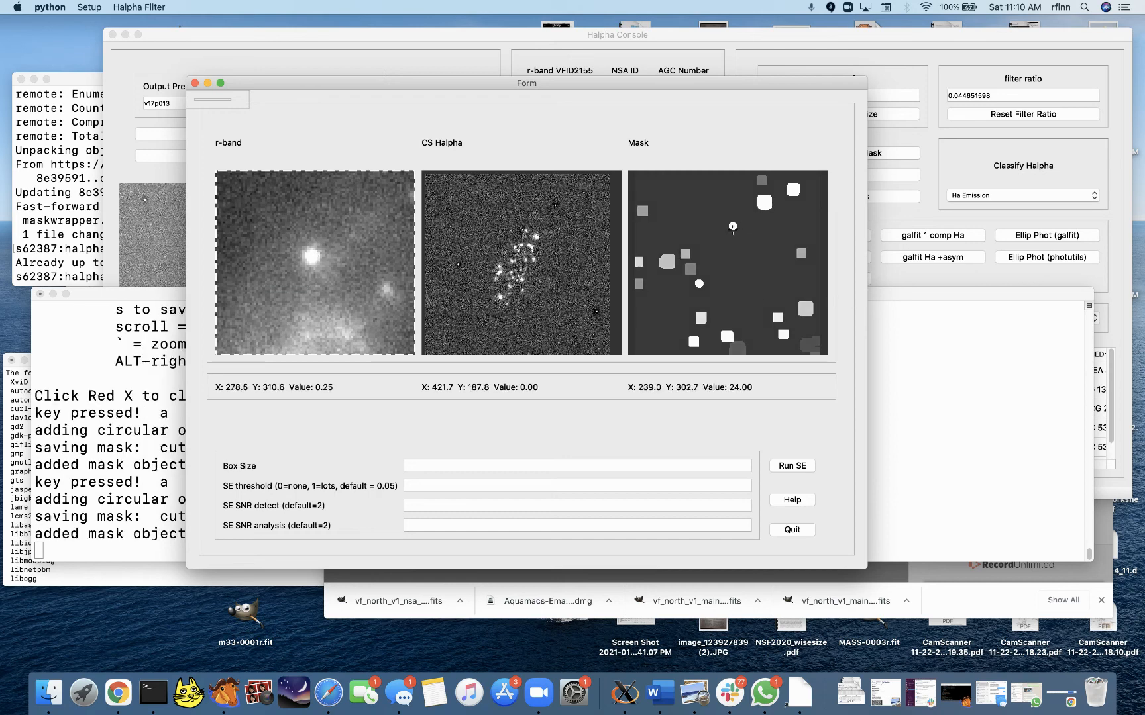
pyautogui.press('g')
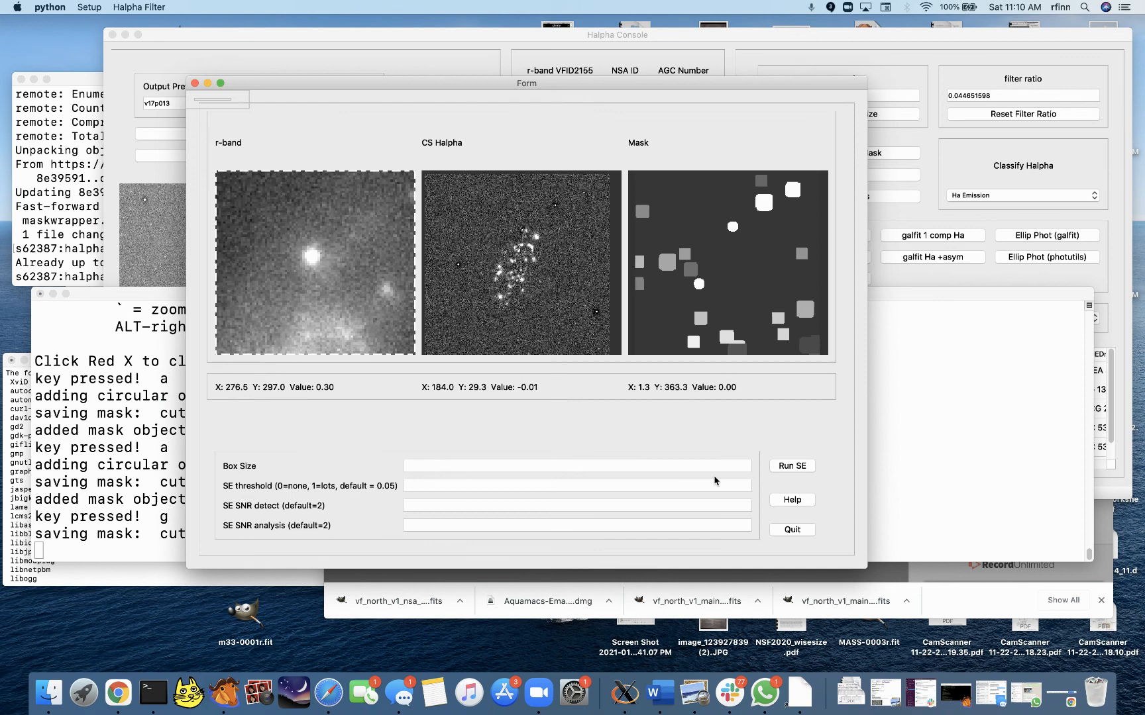
# - Close the mask editing window and return to the Halpha Console with VFID2155's edited mask
pyautogui.click(787, 534)
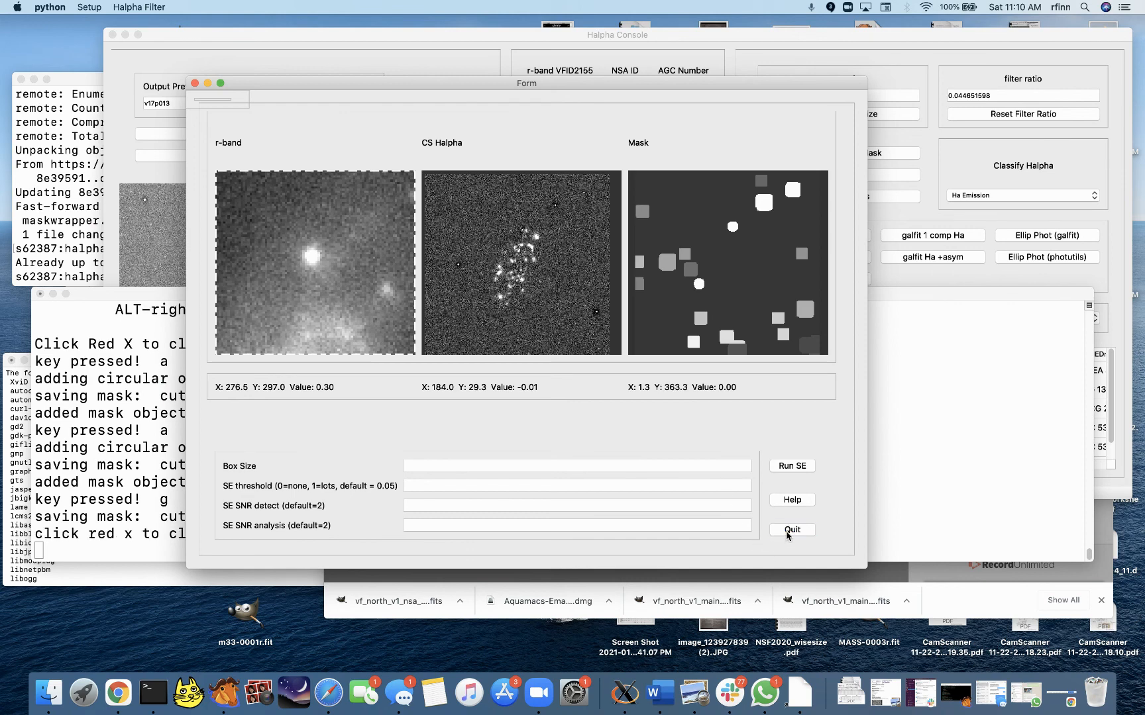
pyautogui.click(161, 434)
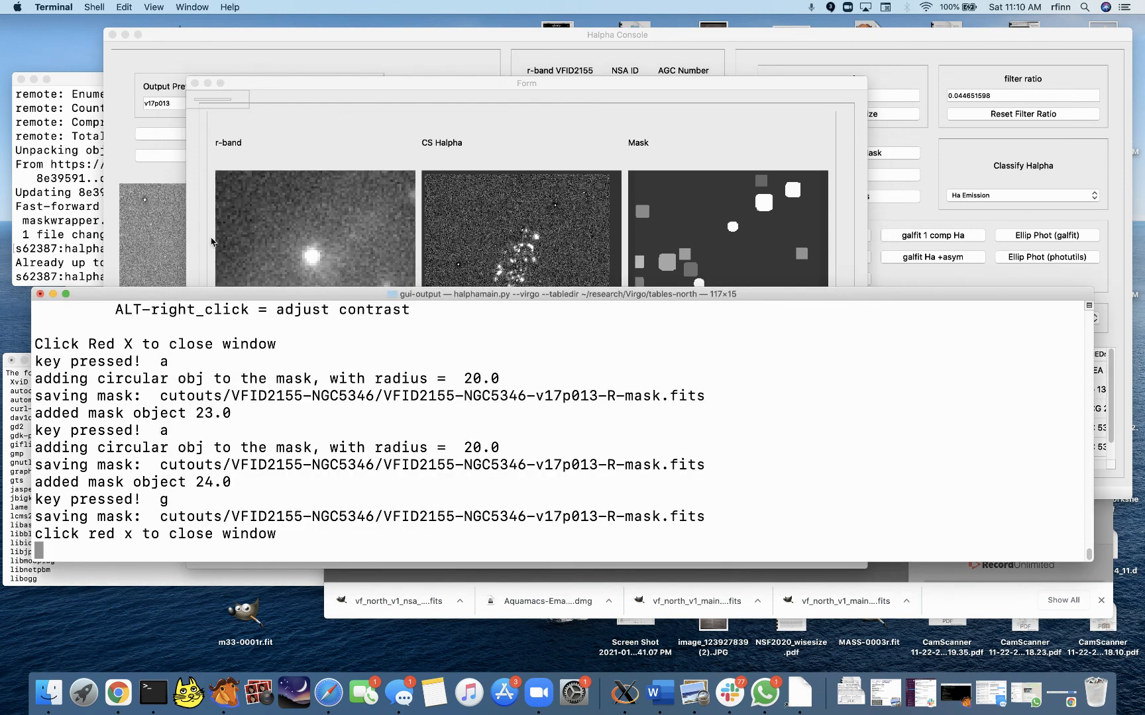
pyautogui.click(194, 83)
pyautogui.click(737, 228)
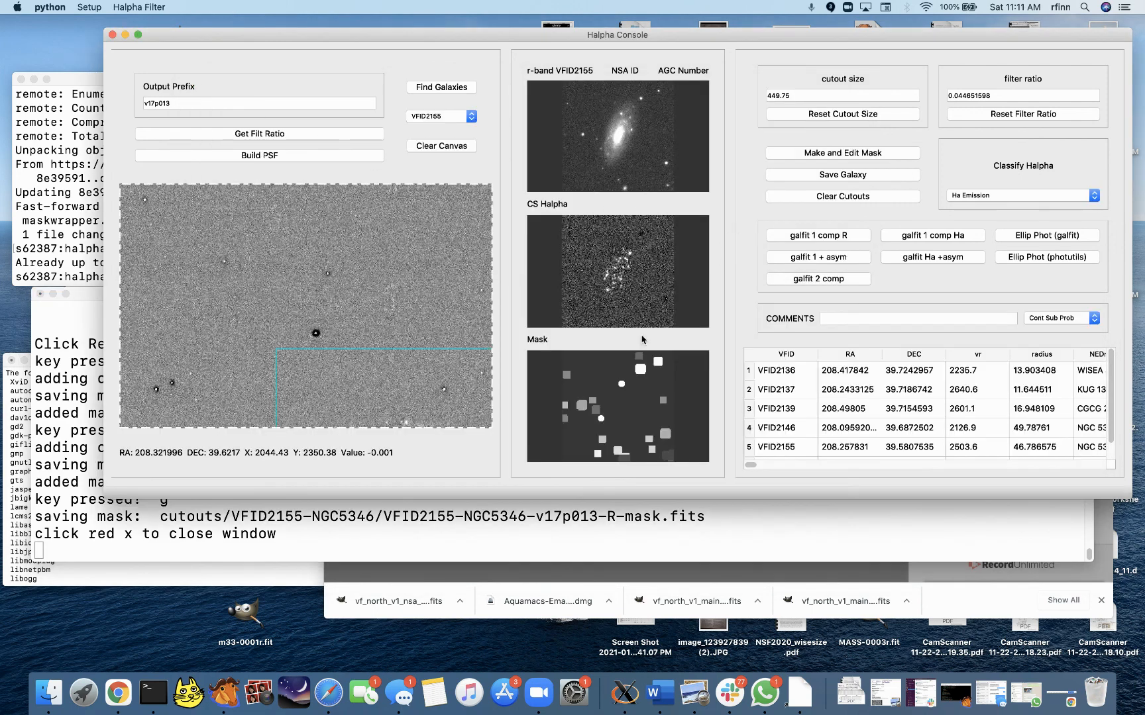